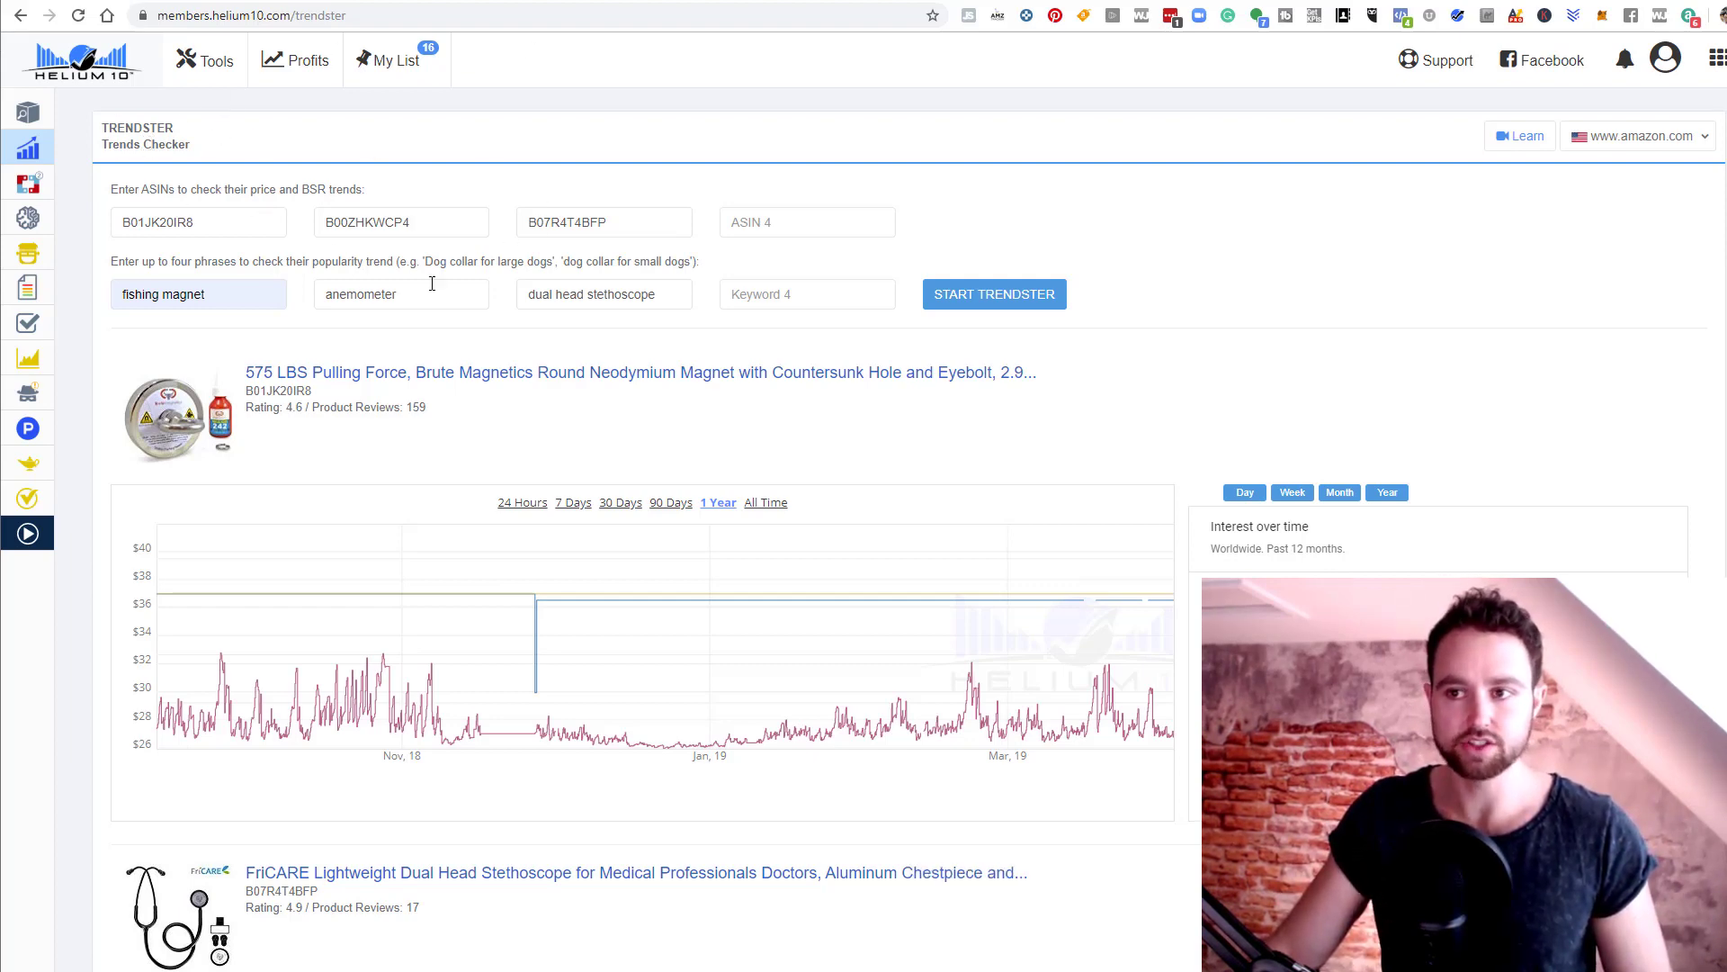
Switch to Amazon and review the product listings in the search results for fishing magnets and dual head stethoscope
mouse_move(44, 157)
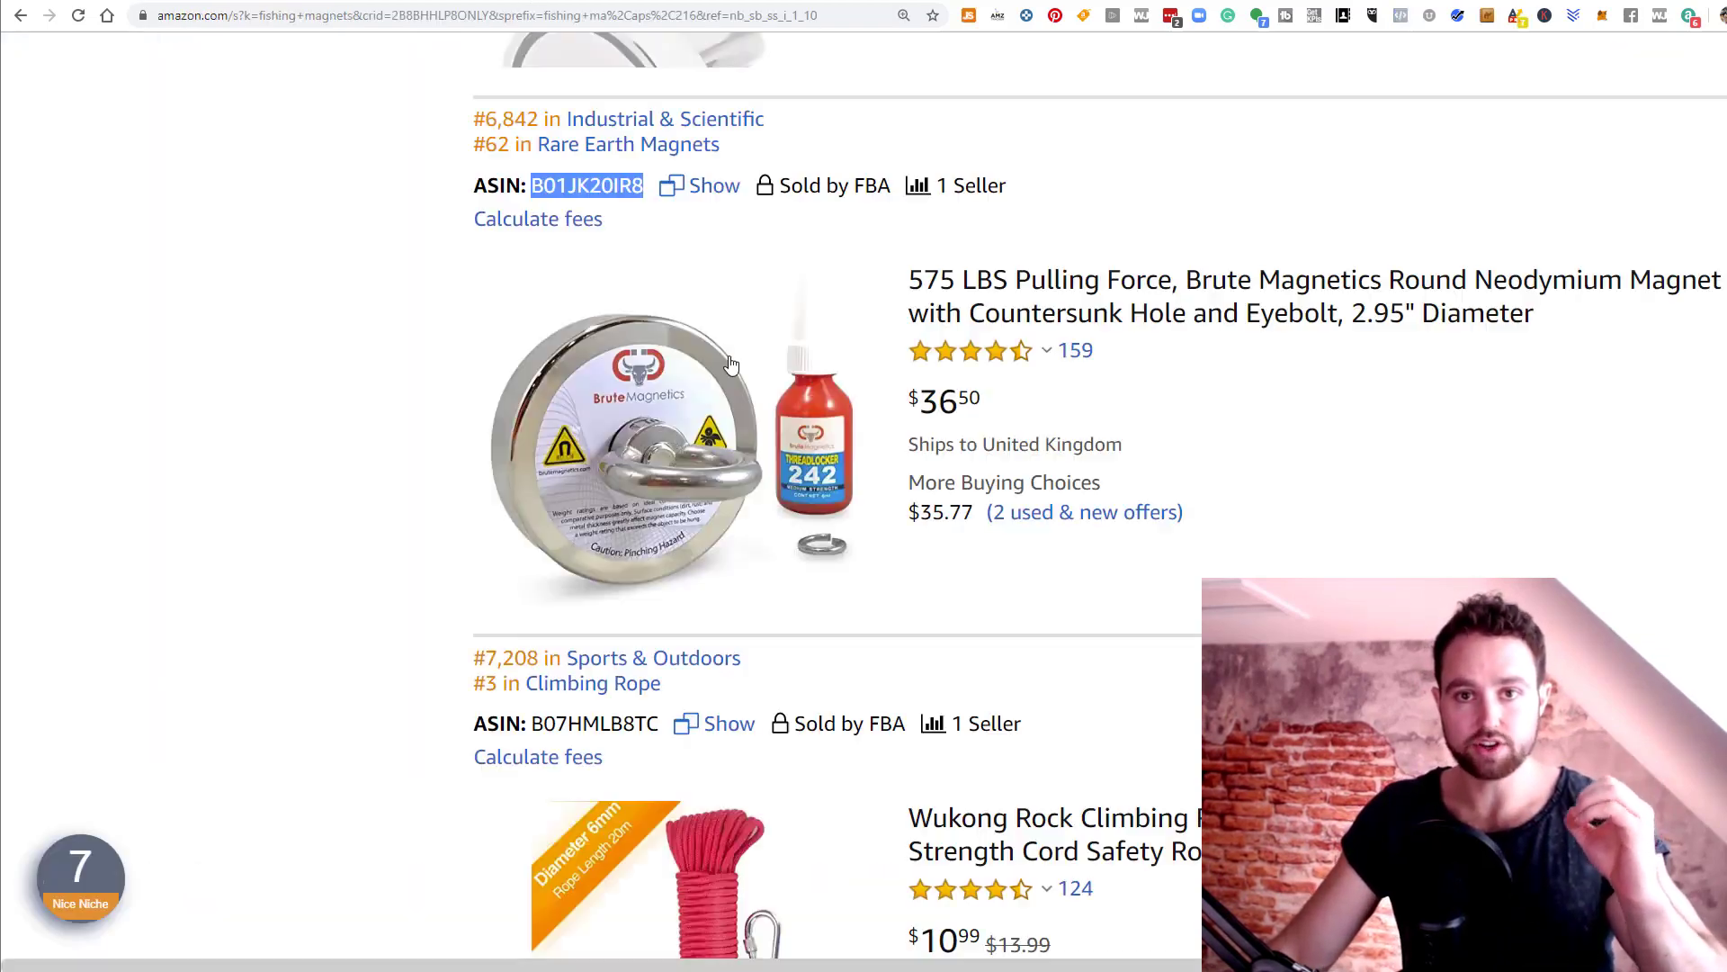
scroll(905, 373, up, 3)
scroll(905, 374, up, 10)
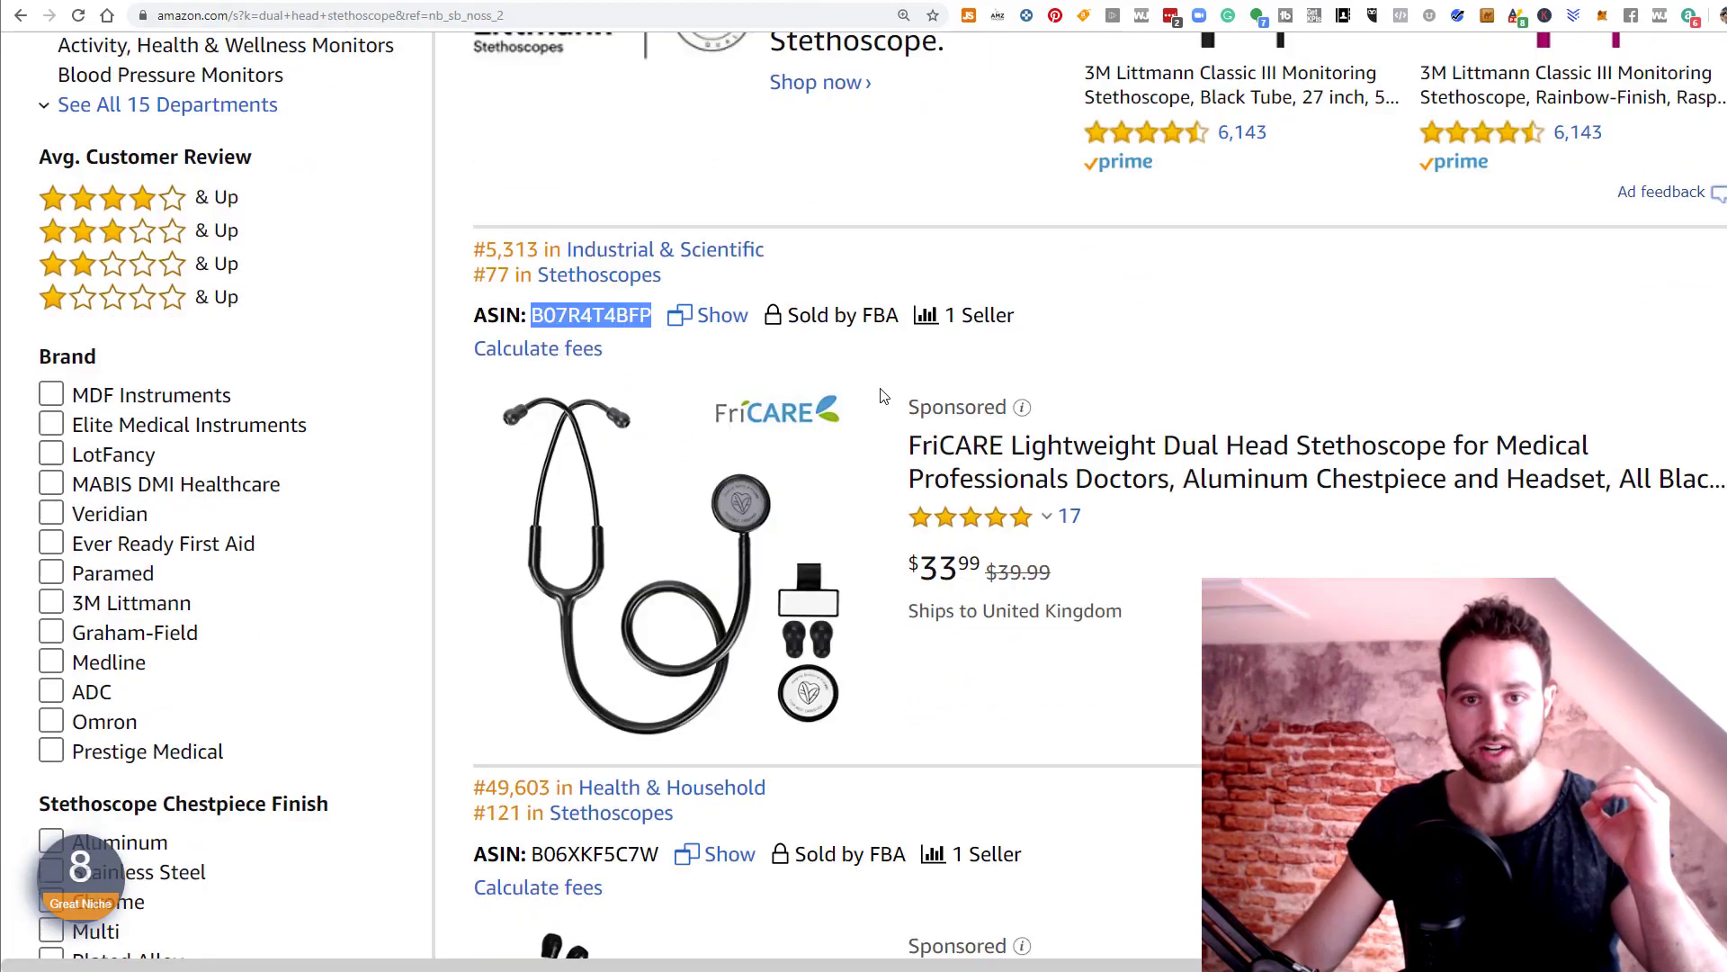
scroll(899, 342, down, 8)
scroll(924, 297, down, 12)
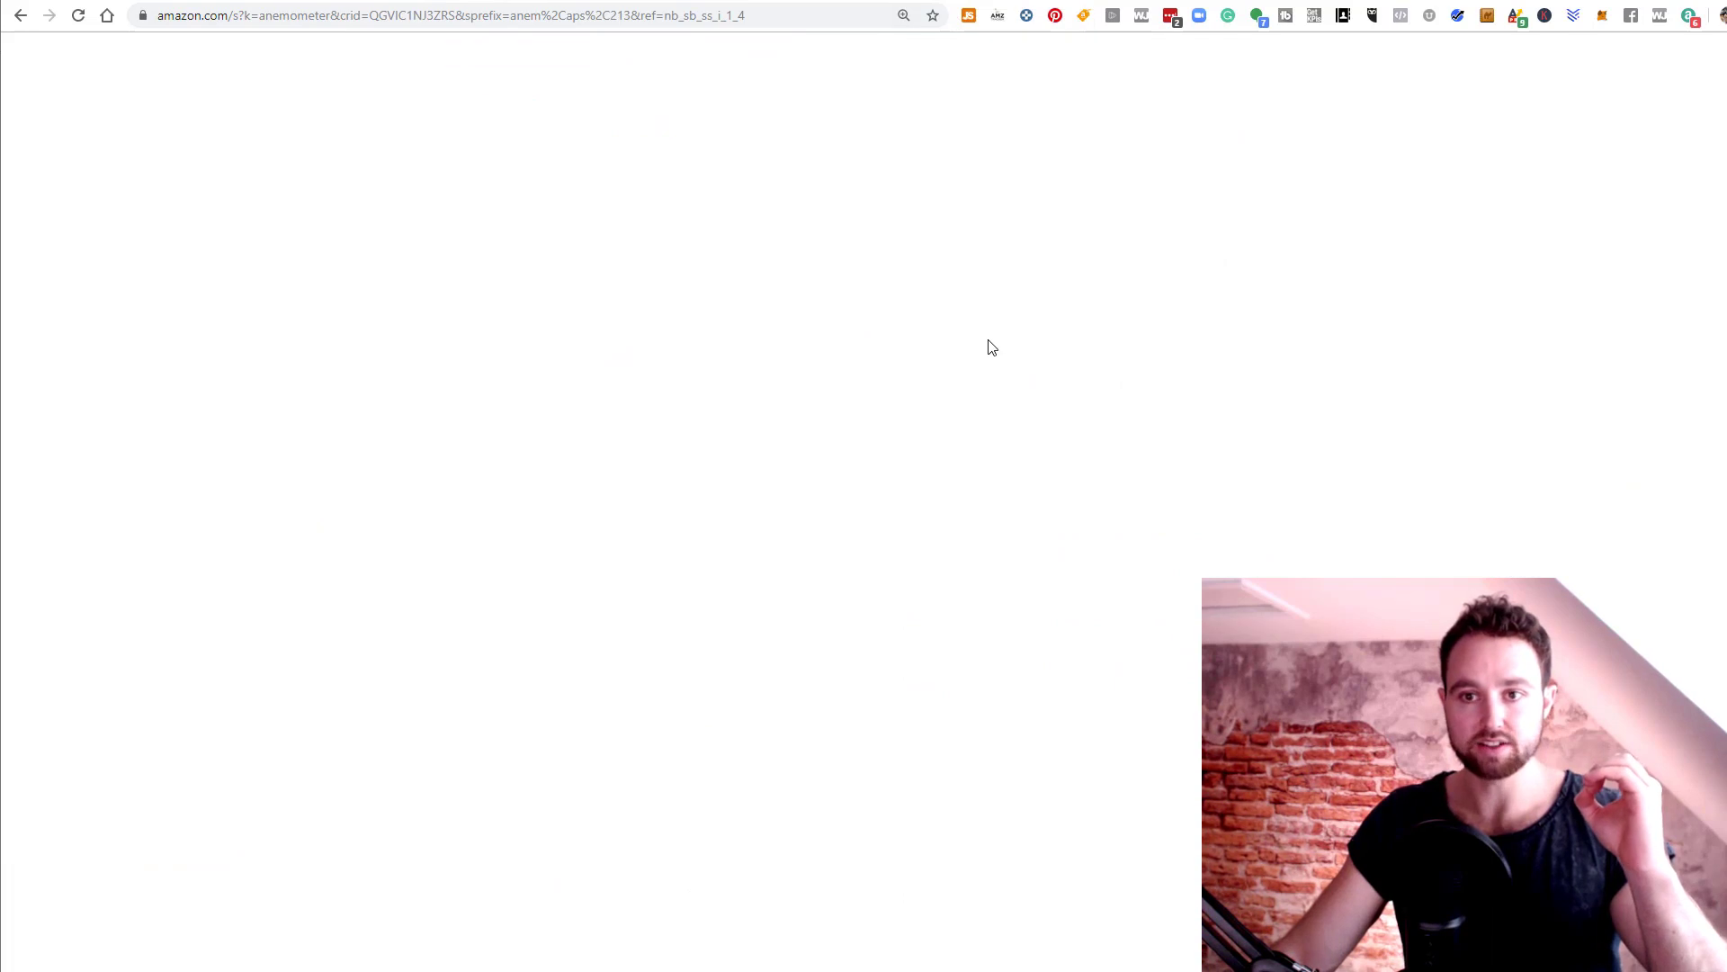
Examine the sales rank, price and customer rating of the sponsored HOLDPEAK 866B listing in the anemometer search results
scroll(958, 335, down, 5)
scroll(958, 333, down, 4)
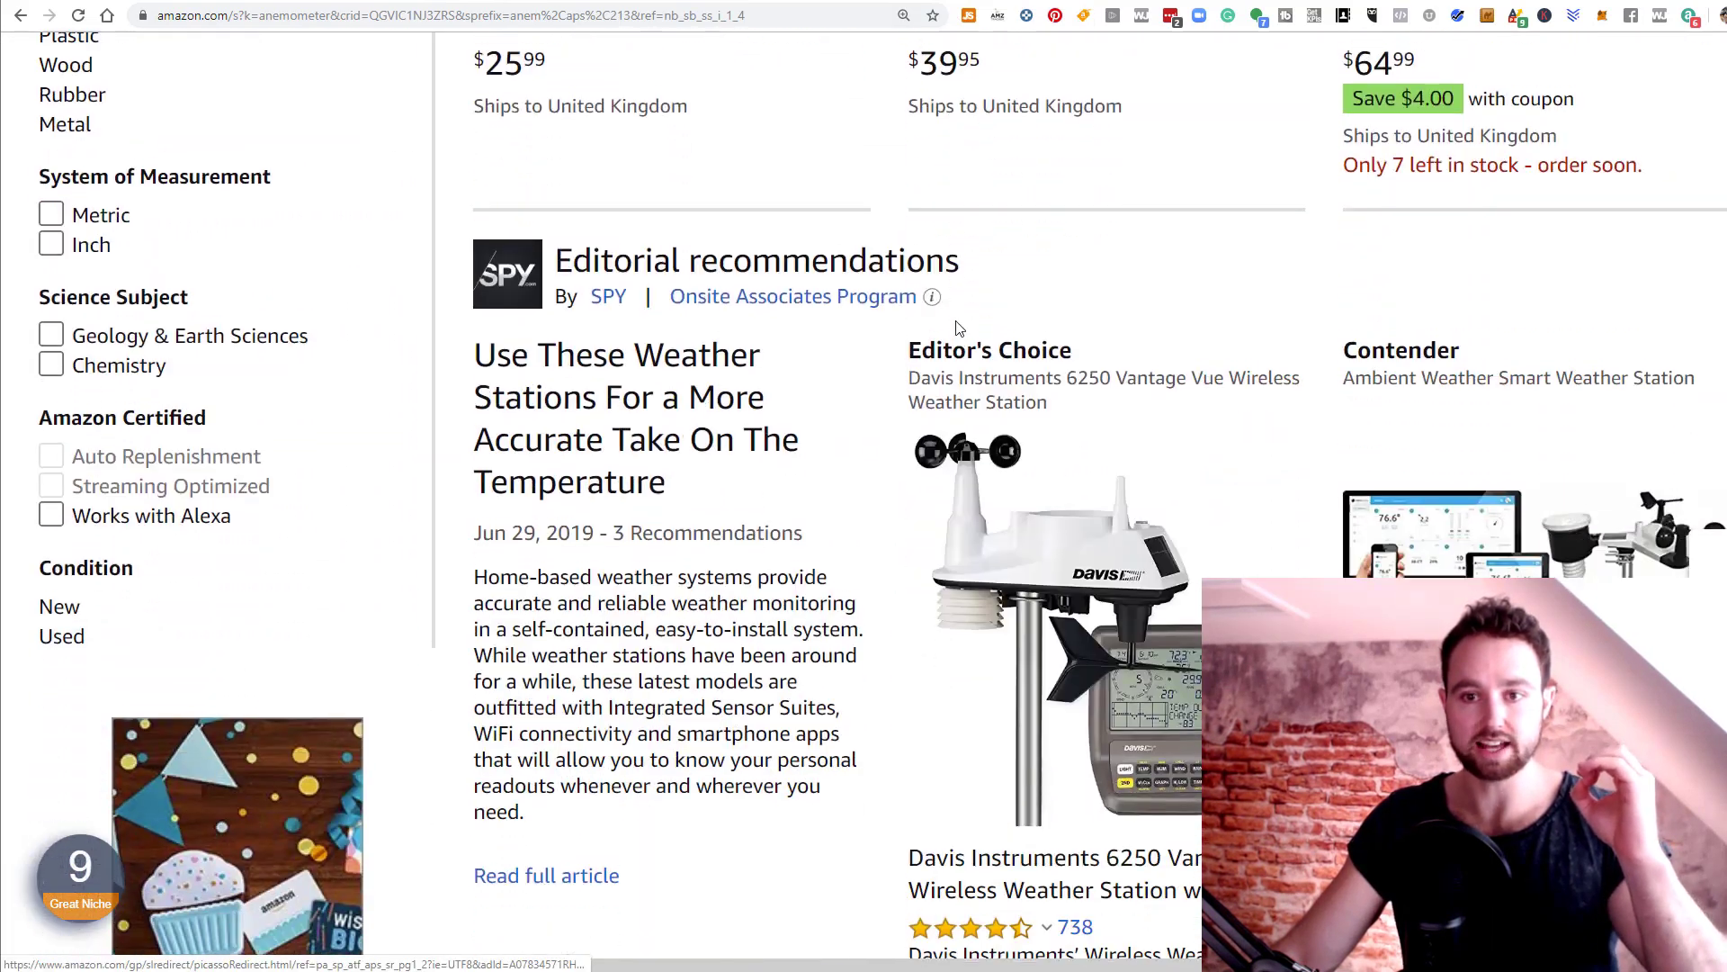
scroll(962, 328, up, 10)
scroll(967, 326, up, 4)
scroll(936, 342, down, 5)
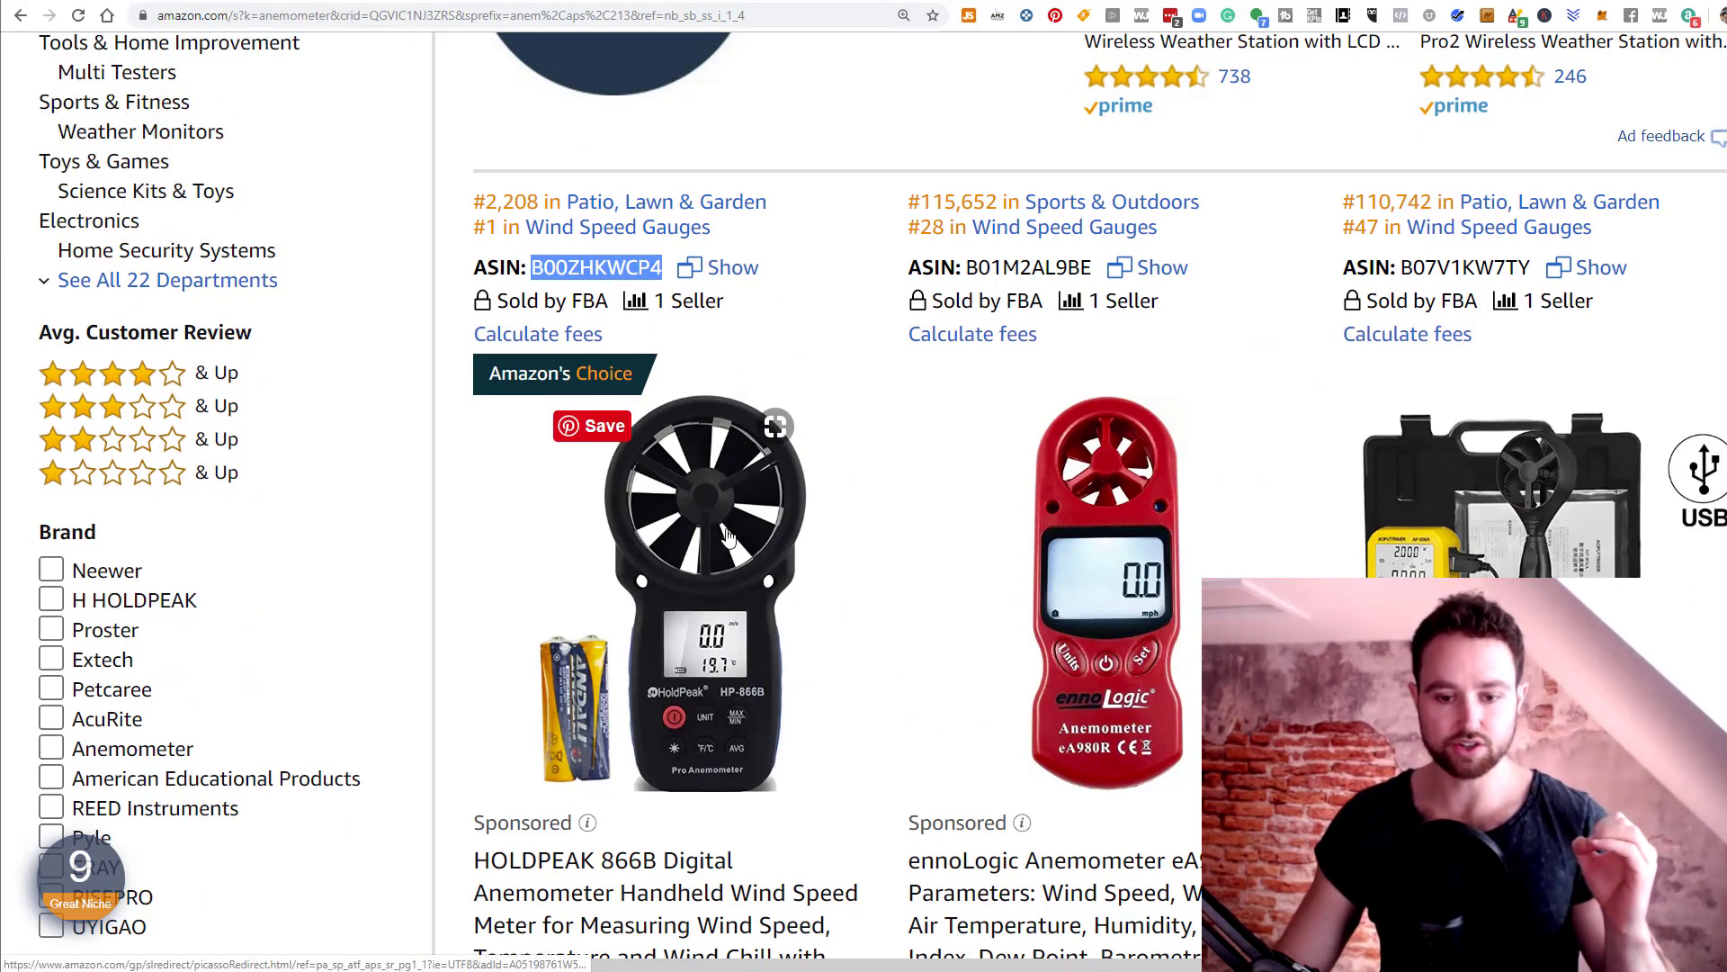
scroll(641, 688, down, 1)
scroll(641, 688, down, 1)
scroll(630, 585, up, 4)
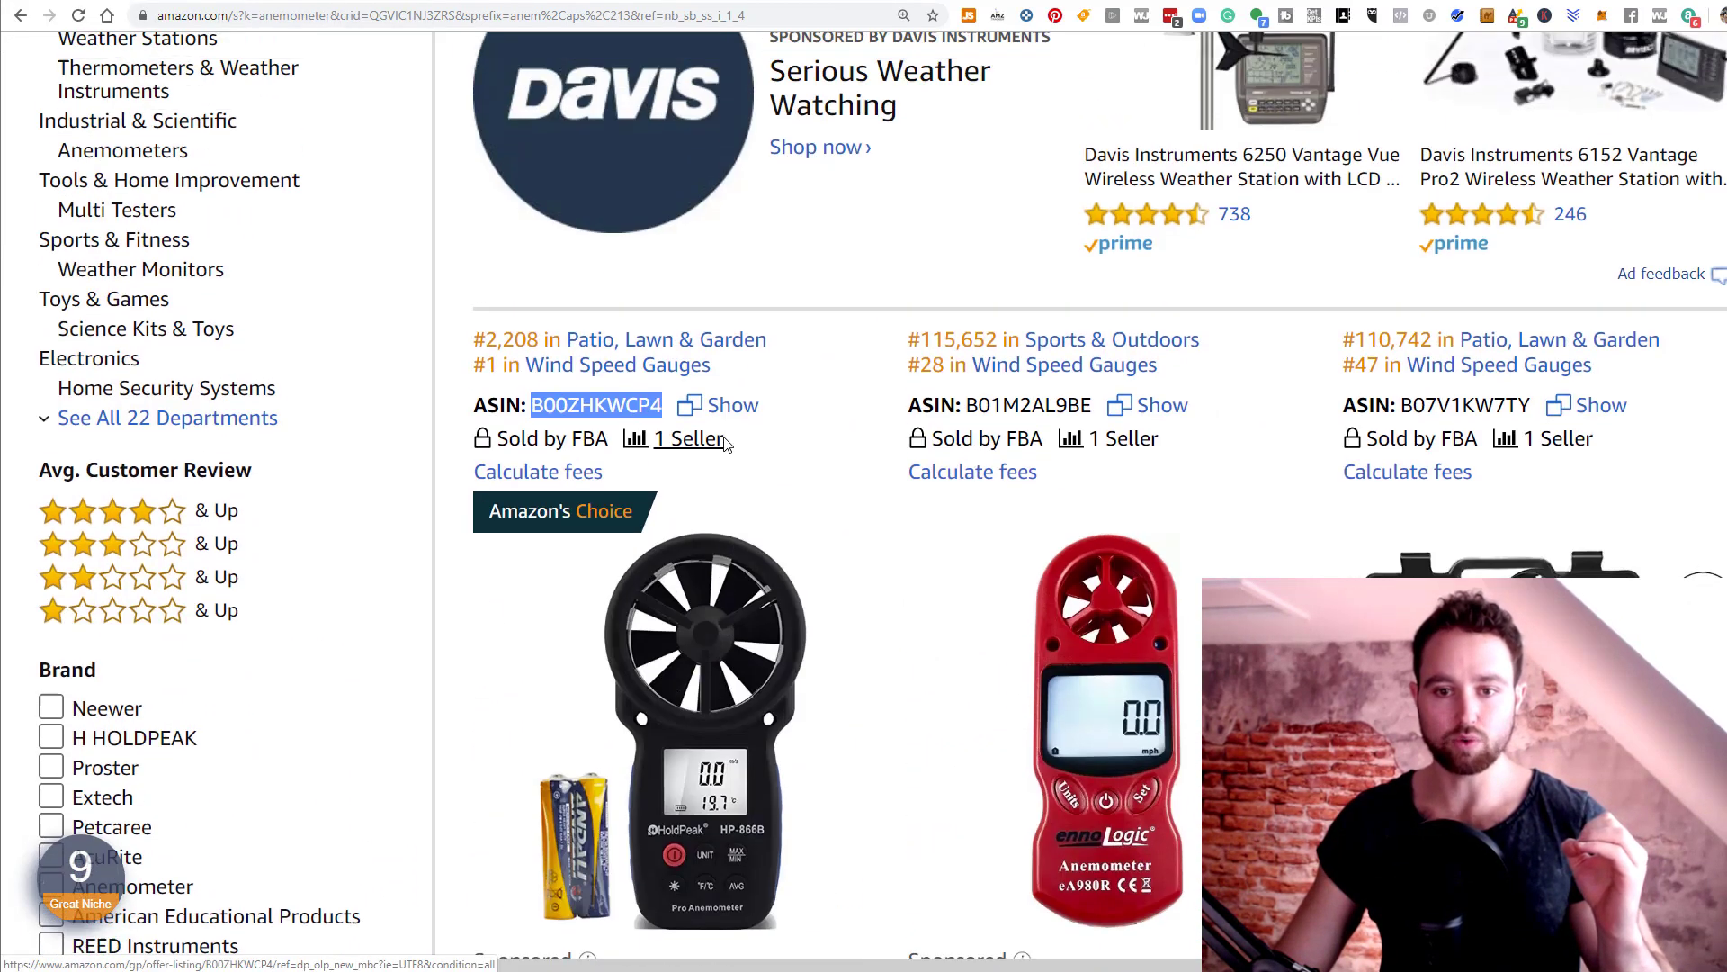
scroll(909, 475, down, 2)
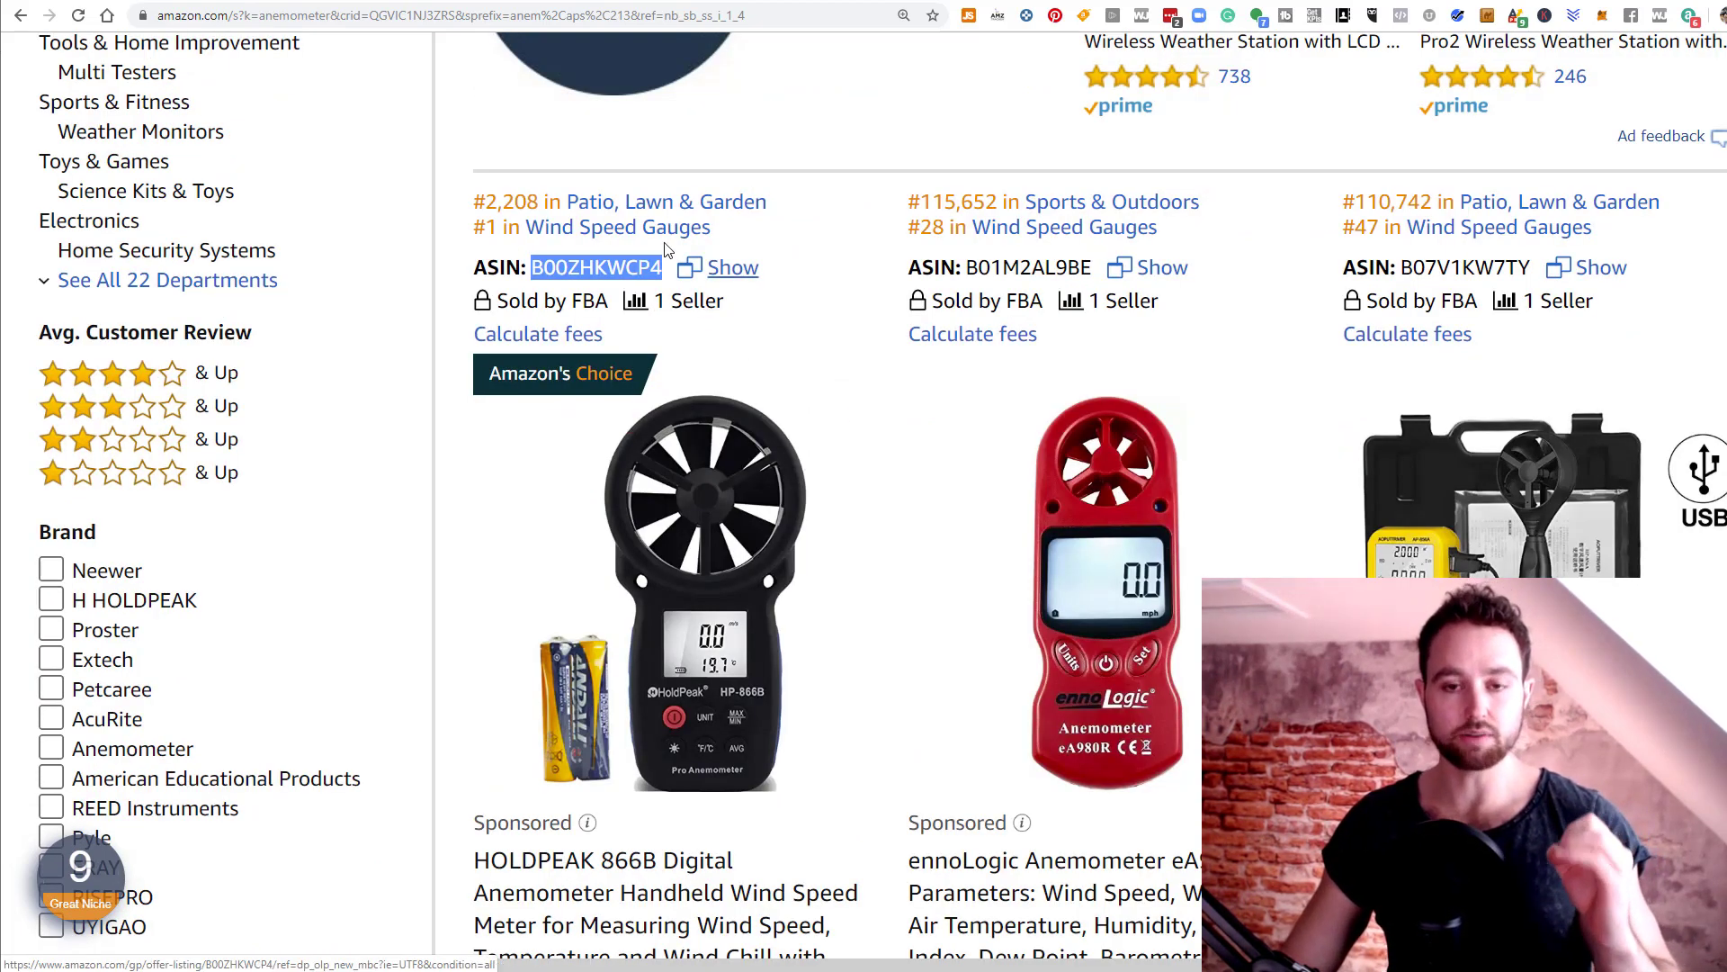
scroll(610, 297, down, 1)
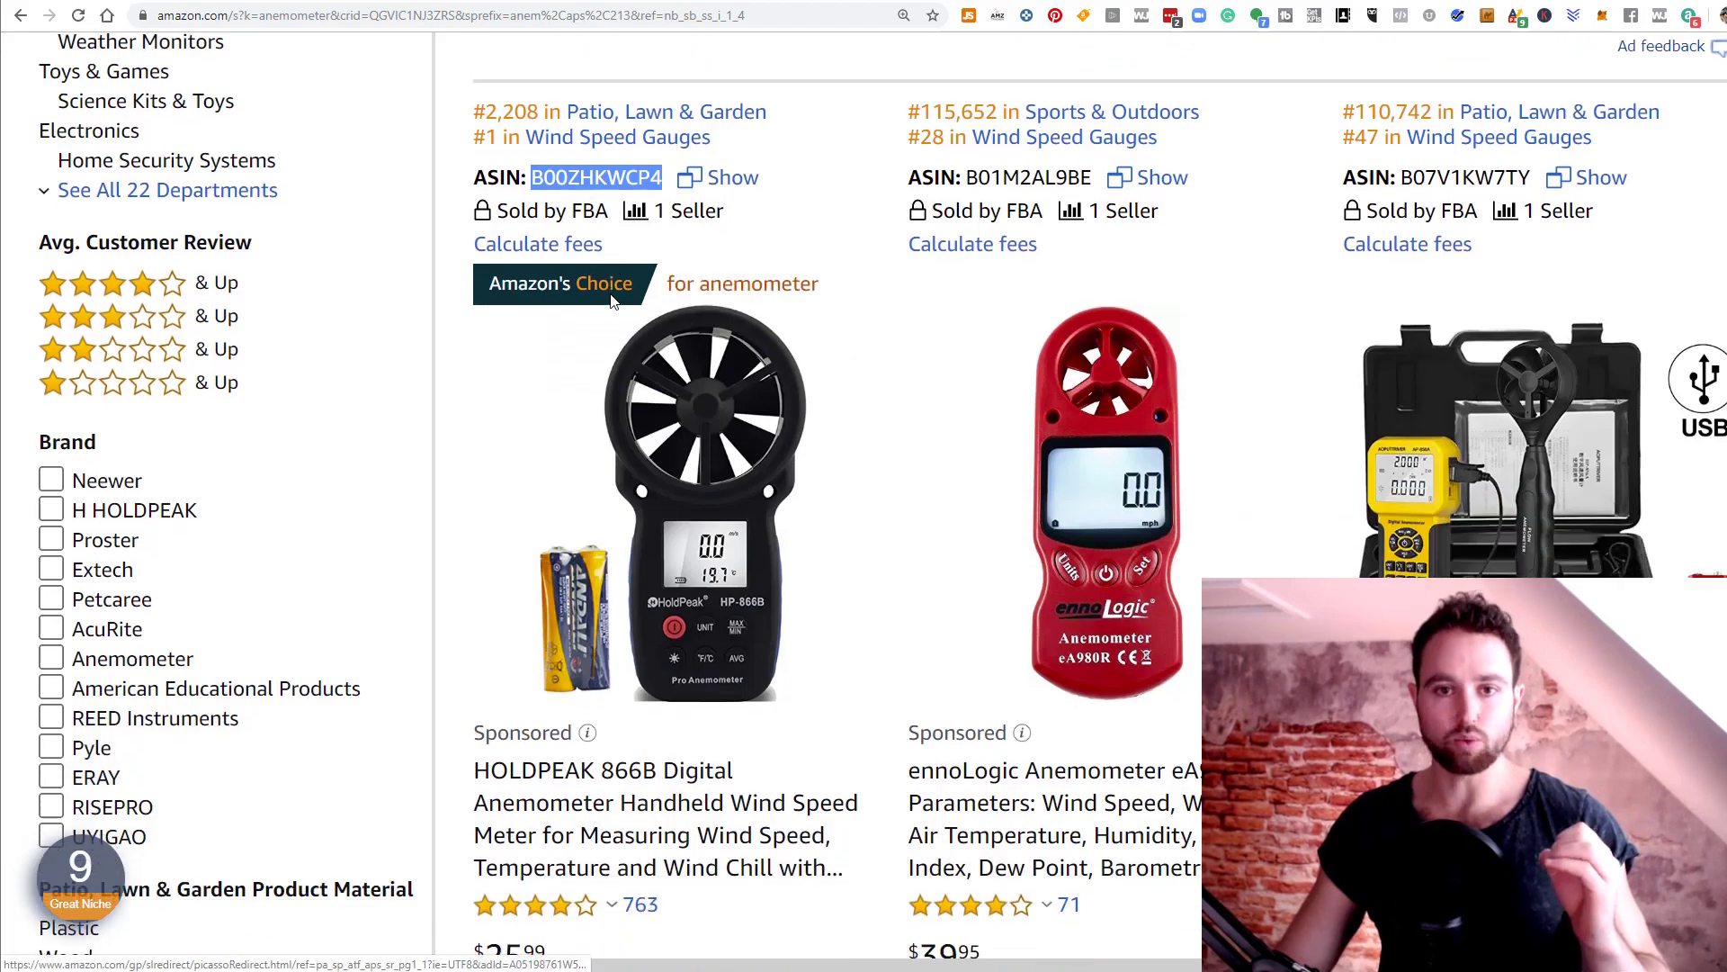
scroll(609, 297, down, 1)
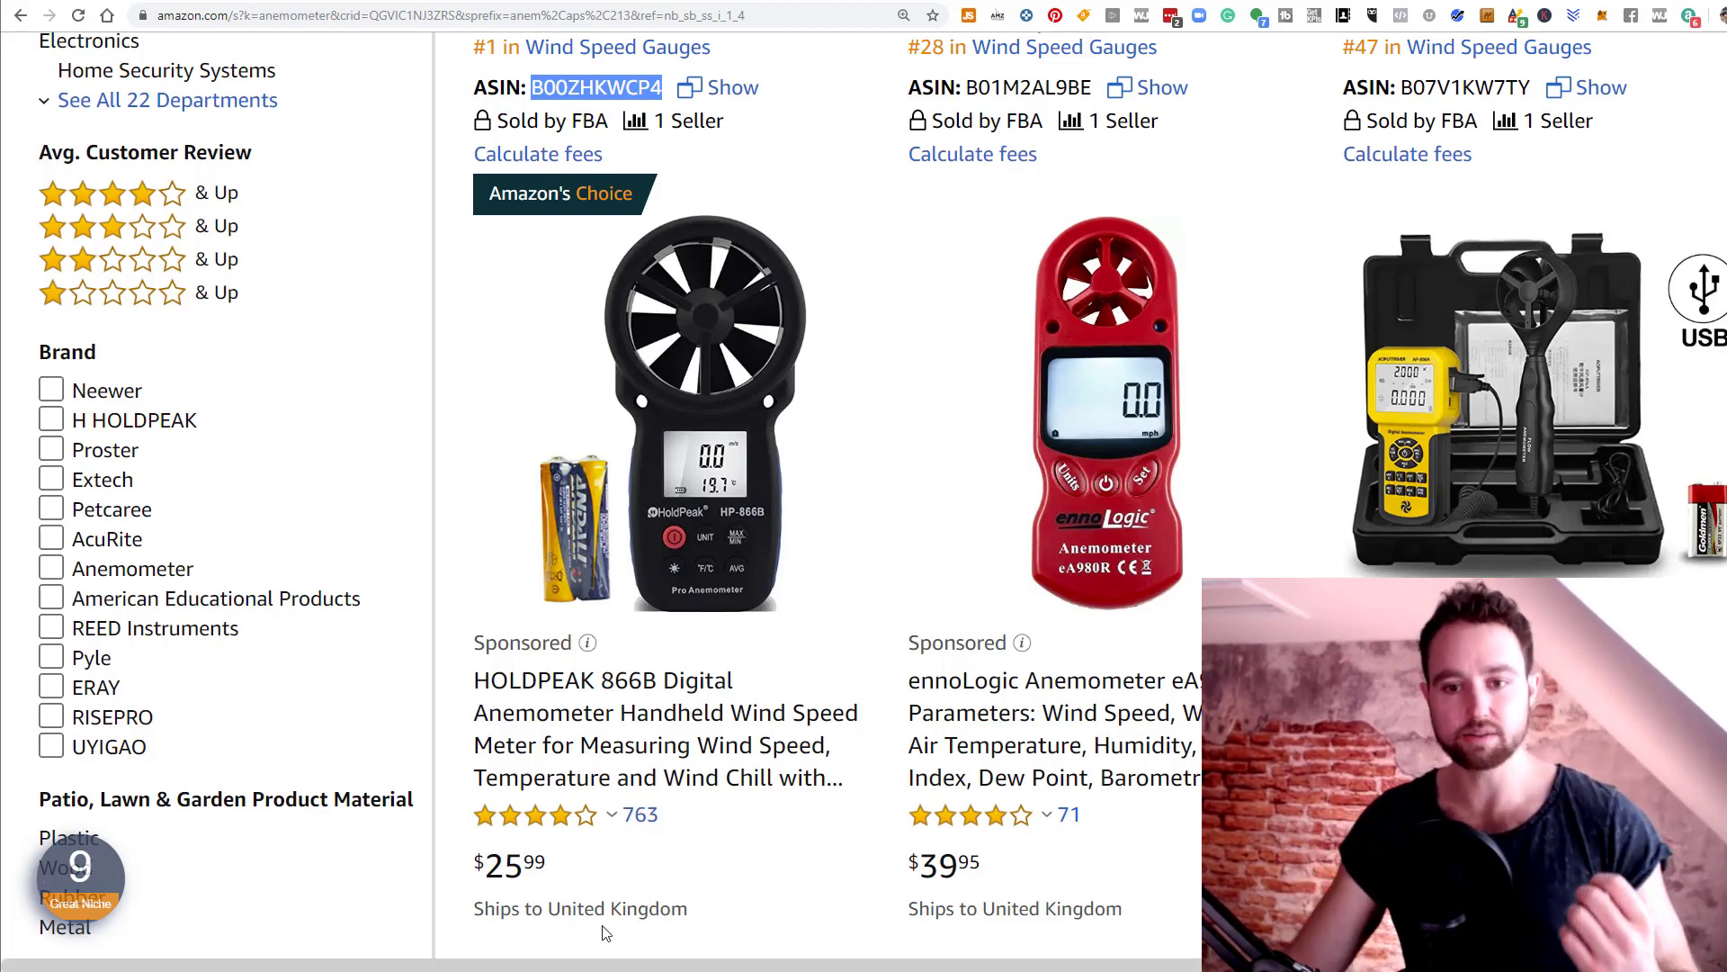
click(558, 815)
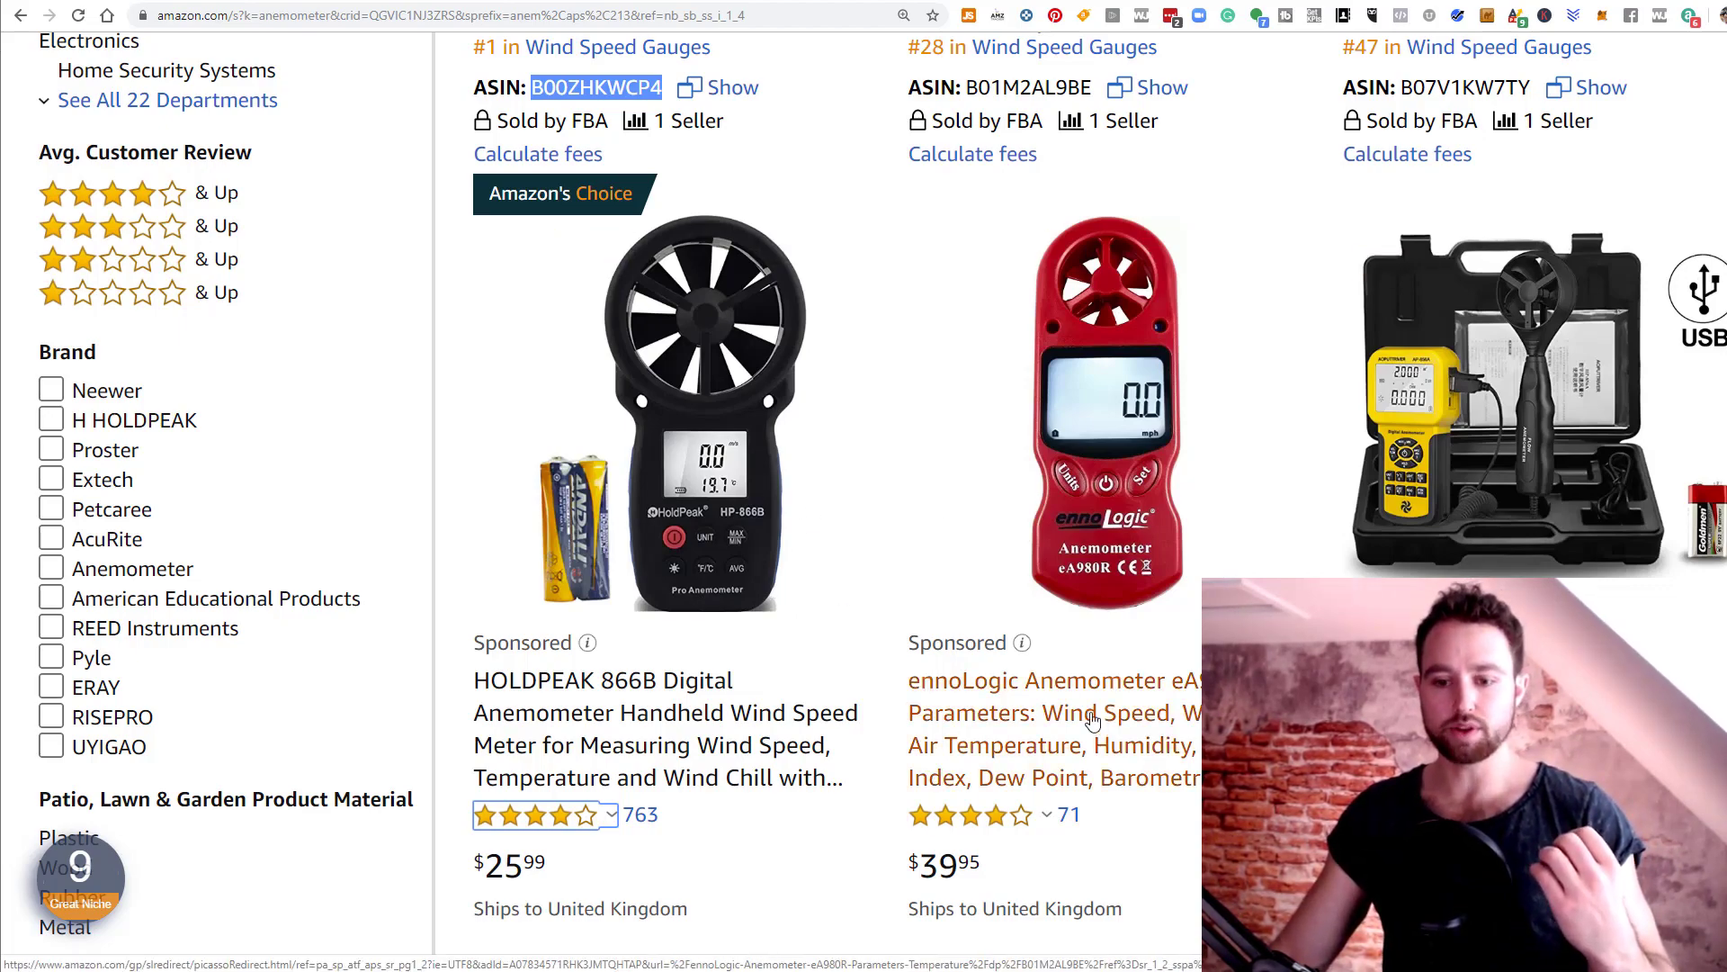
Examine the review count, price and category ranks of the BTMETER BT-100 anemometer against its neighbouring organic listings
scroll(1091, 720, down, 15)
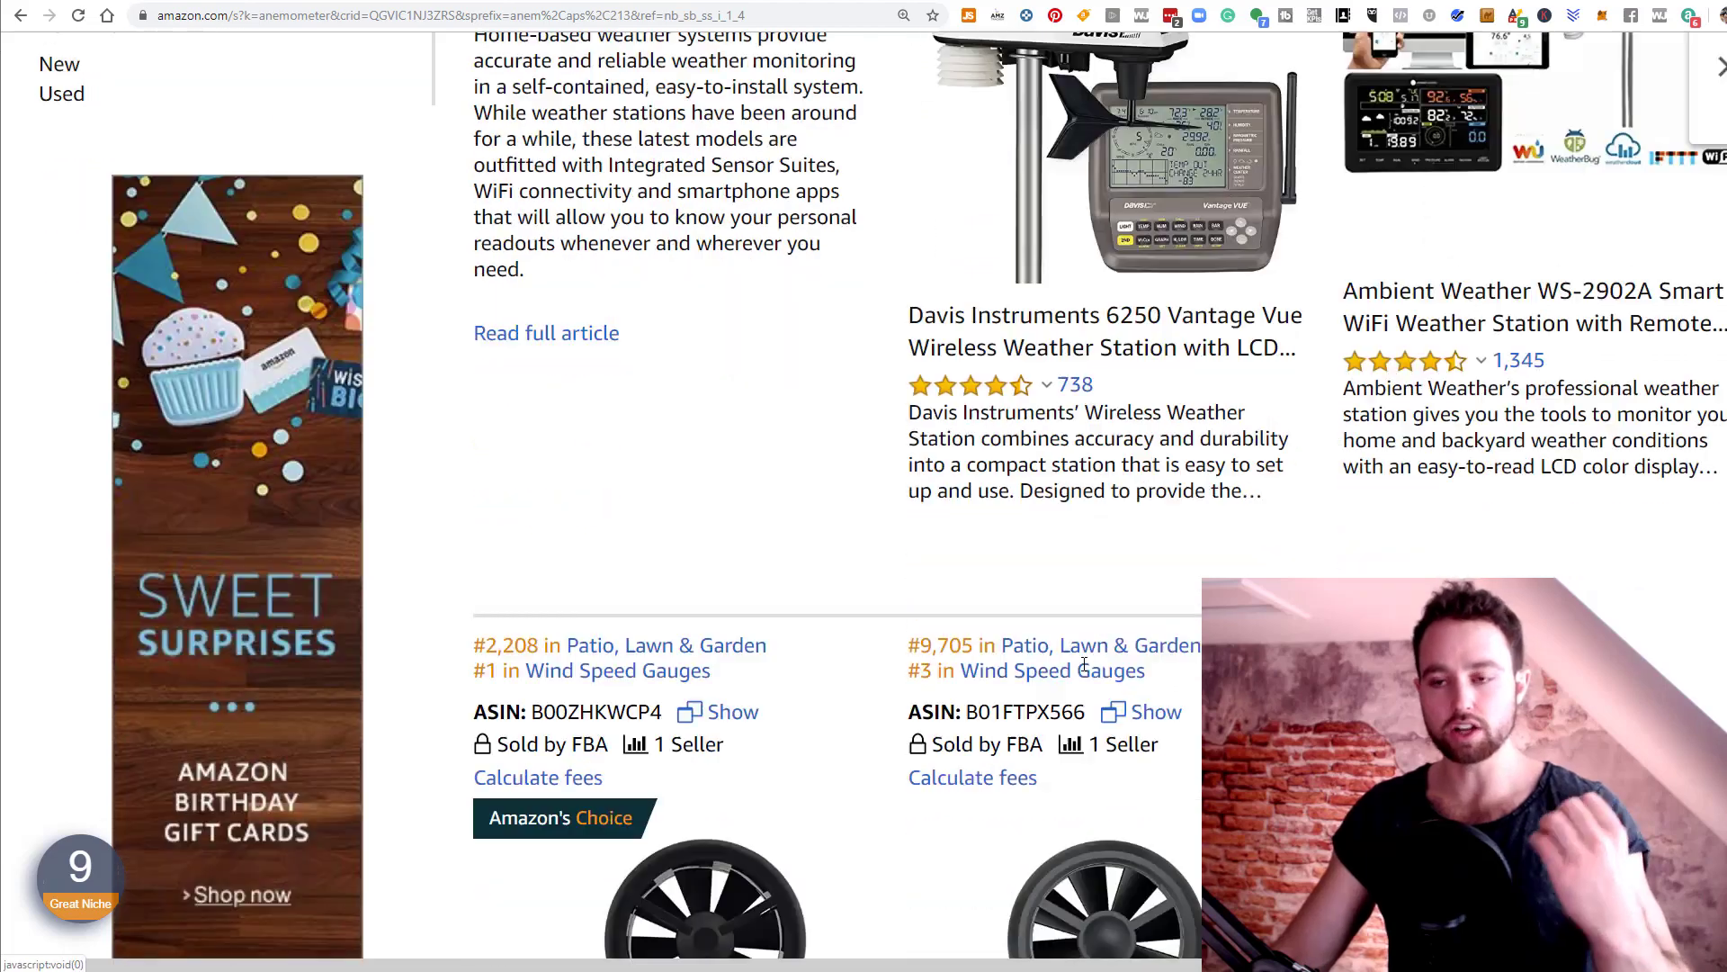
scroll(1085, 663, down, 7)
scroll(1276, 766, up, 2)
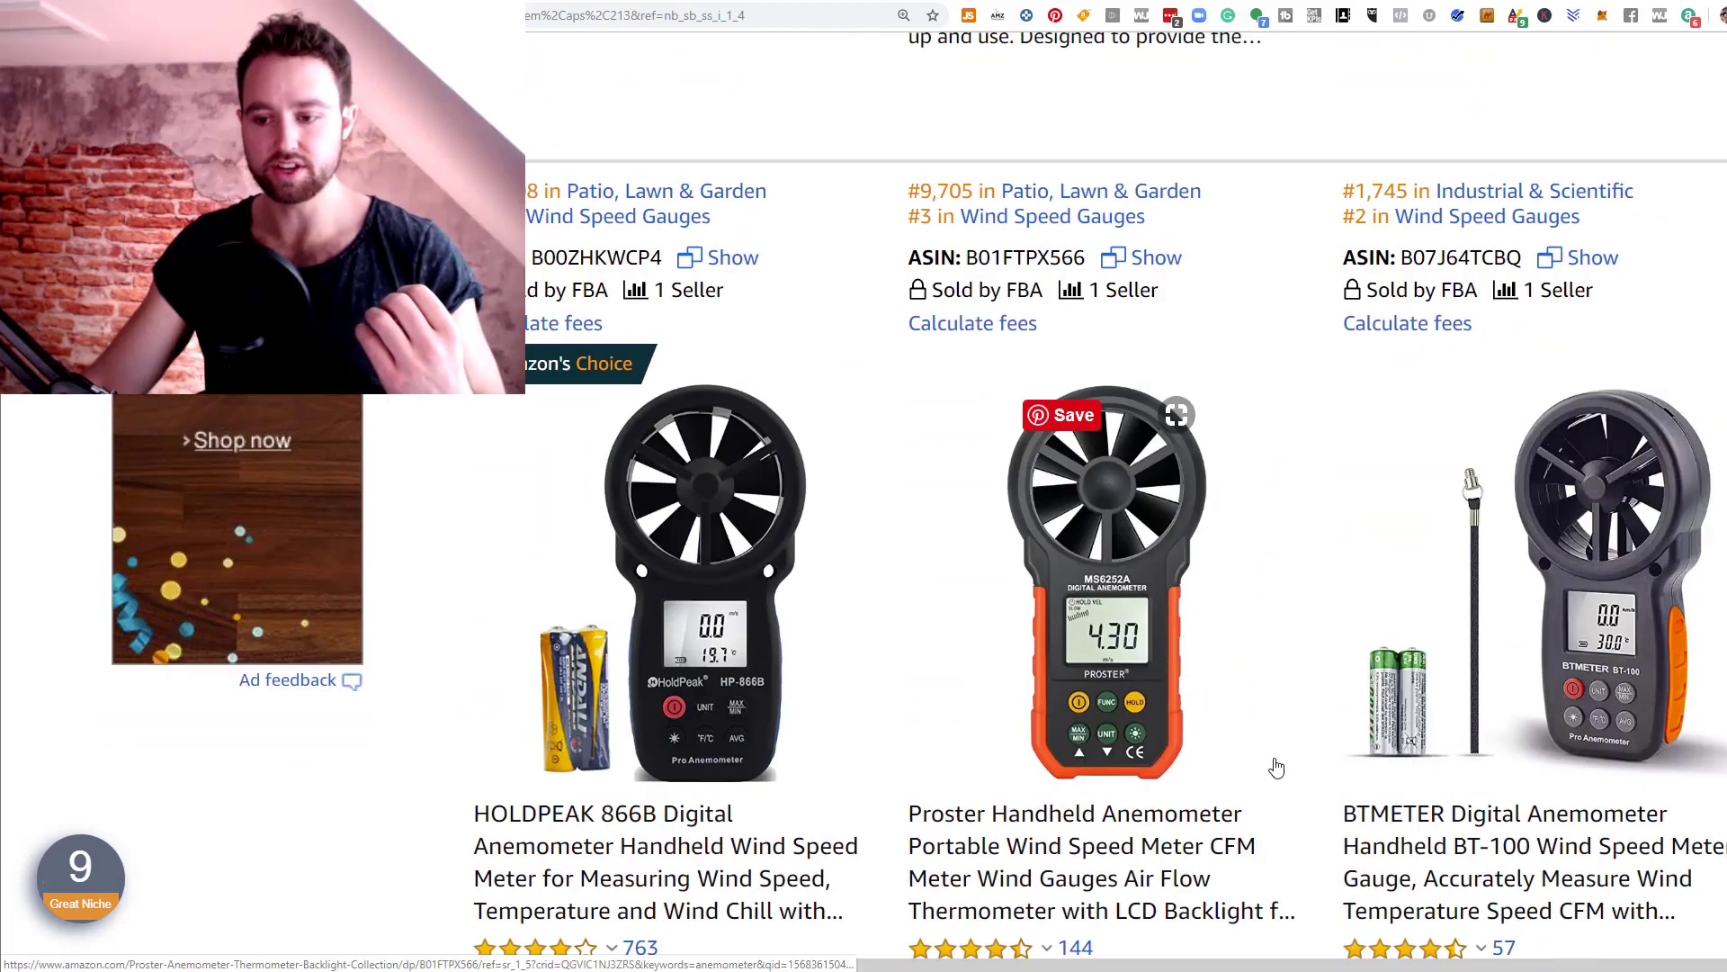
scroll(1276, 766, down, 3)
scroll(1473, 641, up, 3)
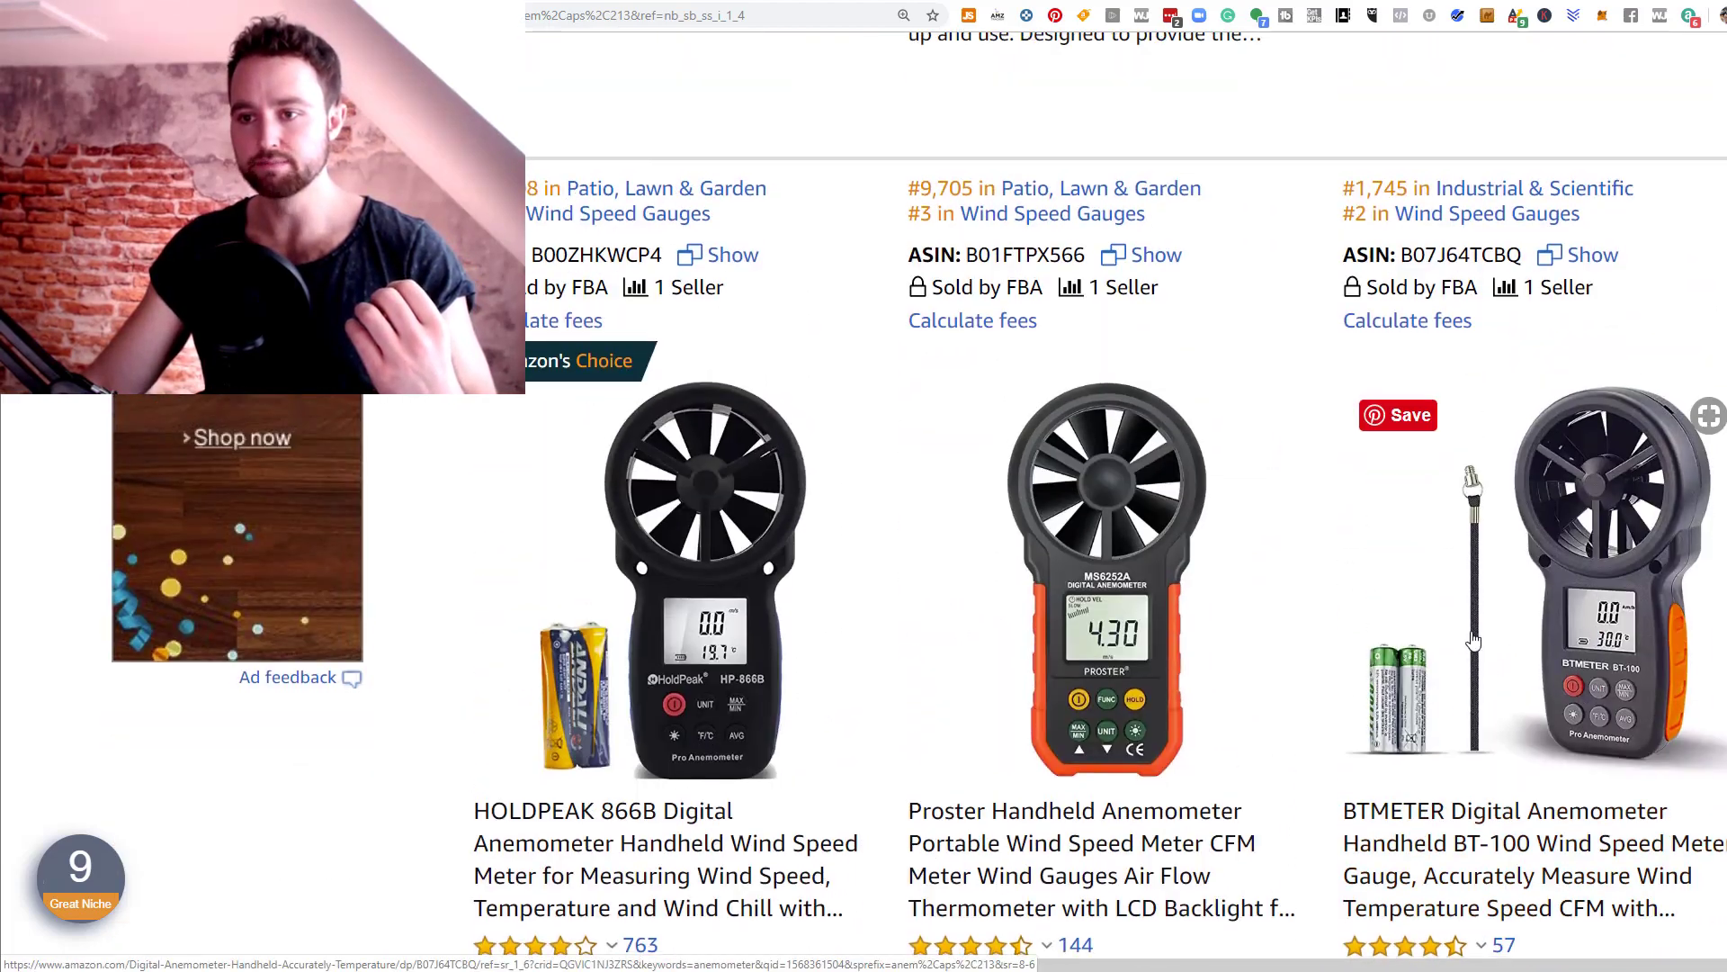
scroll(1472, 640, down, 2)
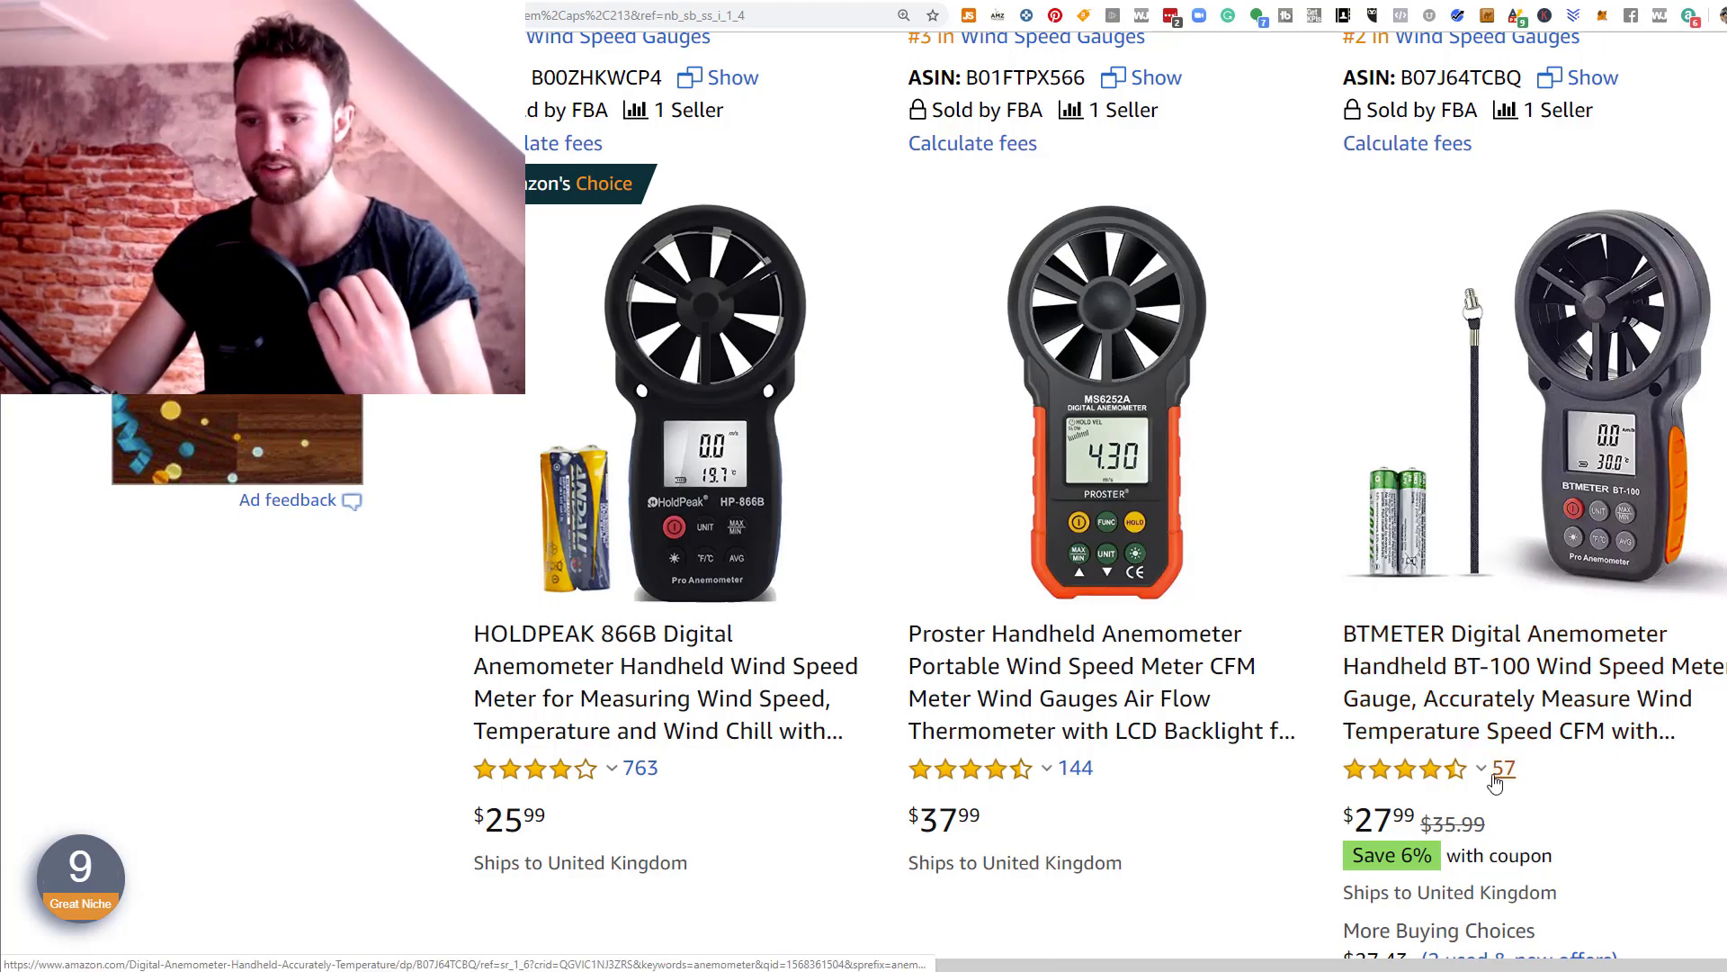
scroll(1493, 783, up, 4)
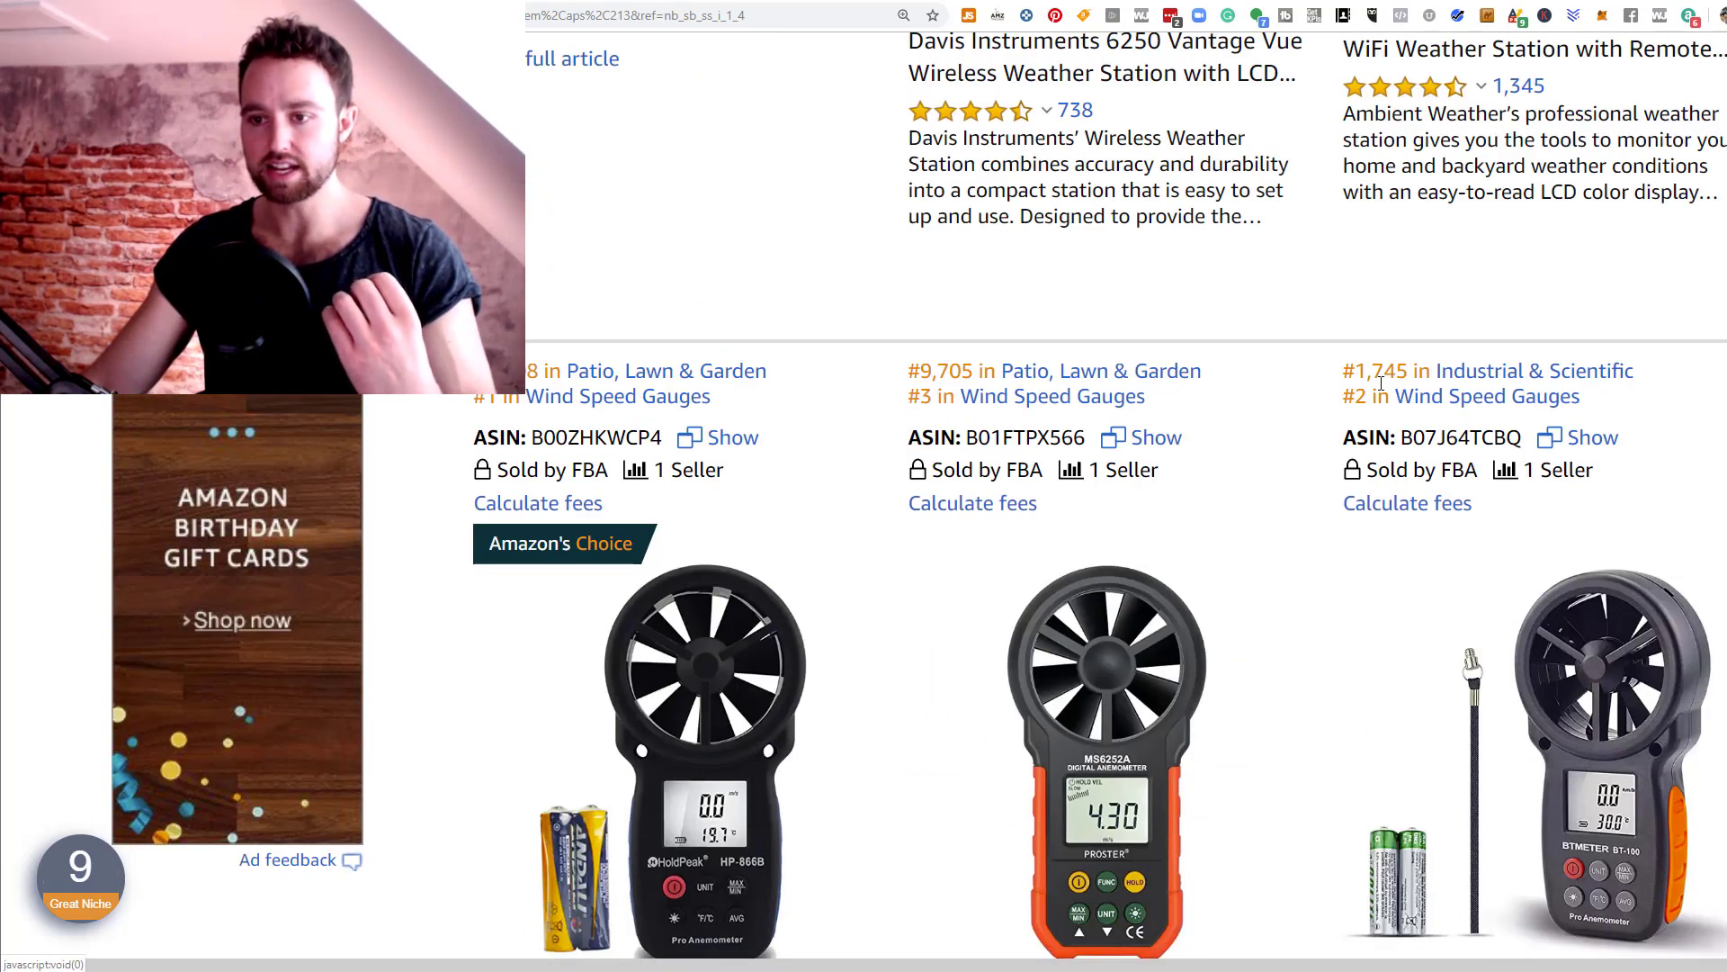
drag(1356, 364, 1608, 390)
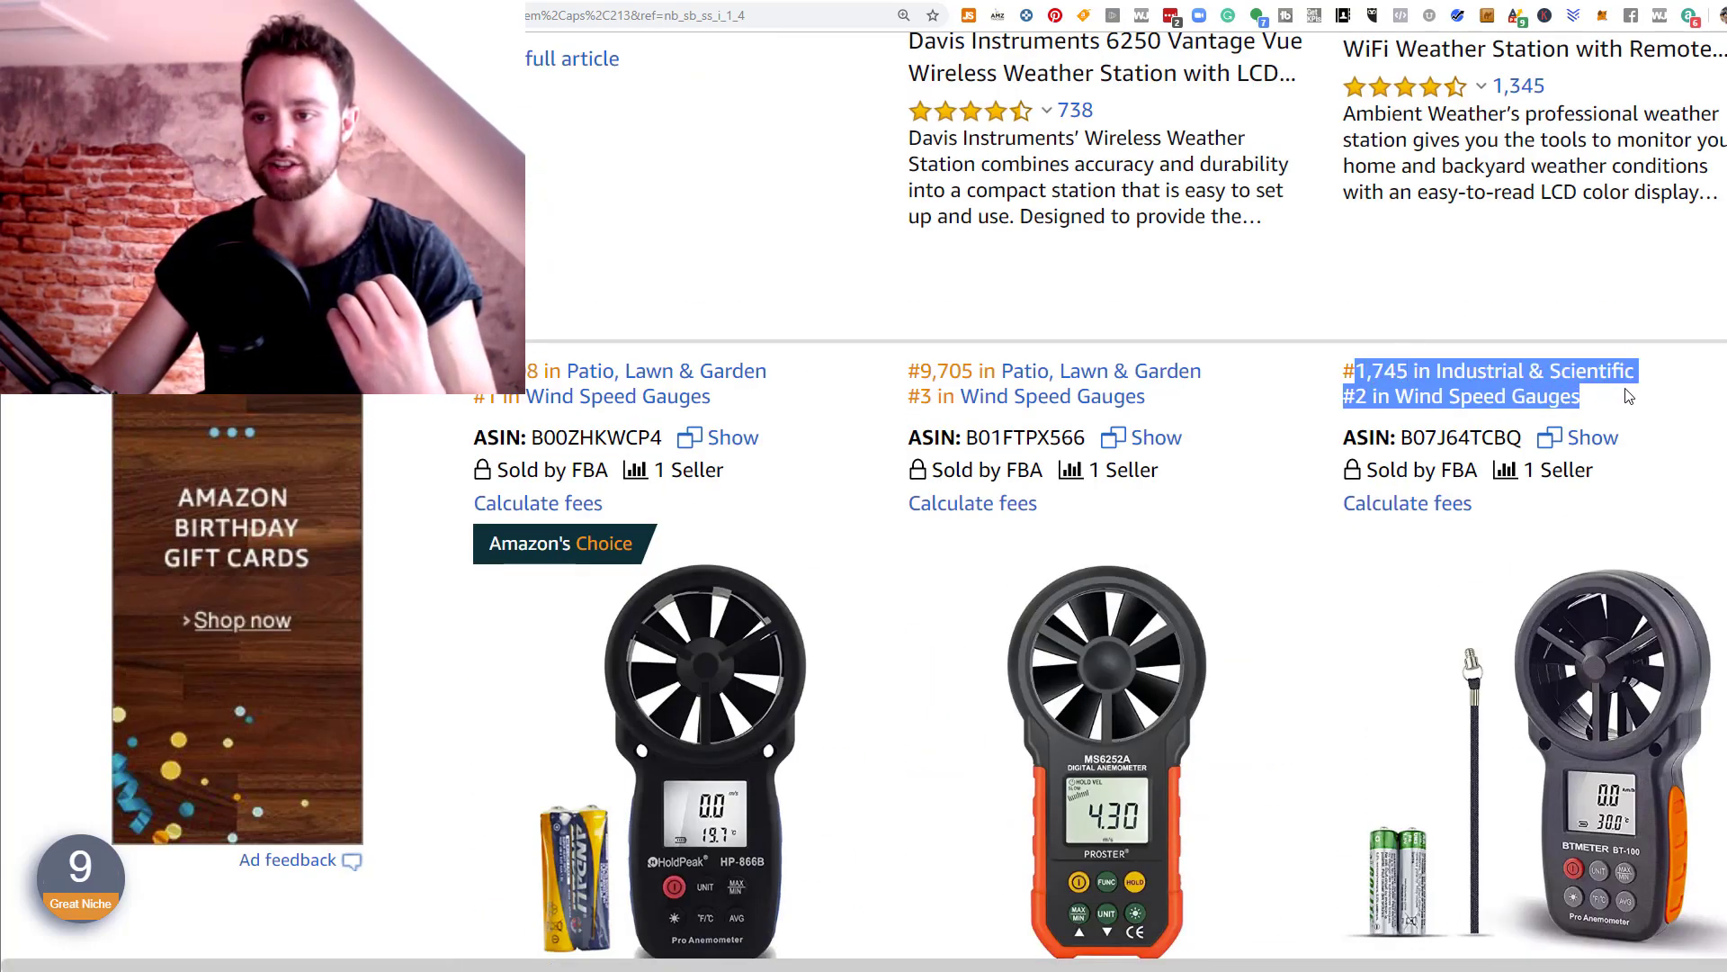
scroll(1544, 546, down, 5)
scroll(1590, 468, up, 1)
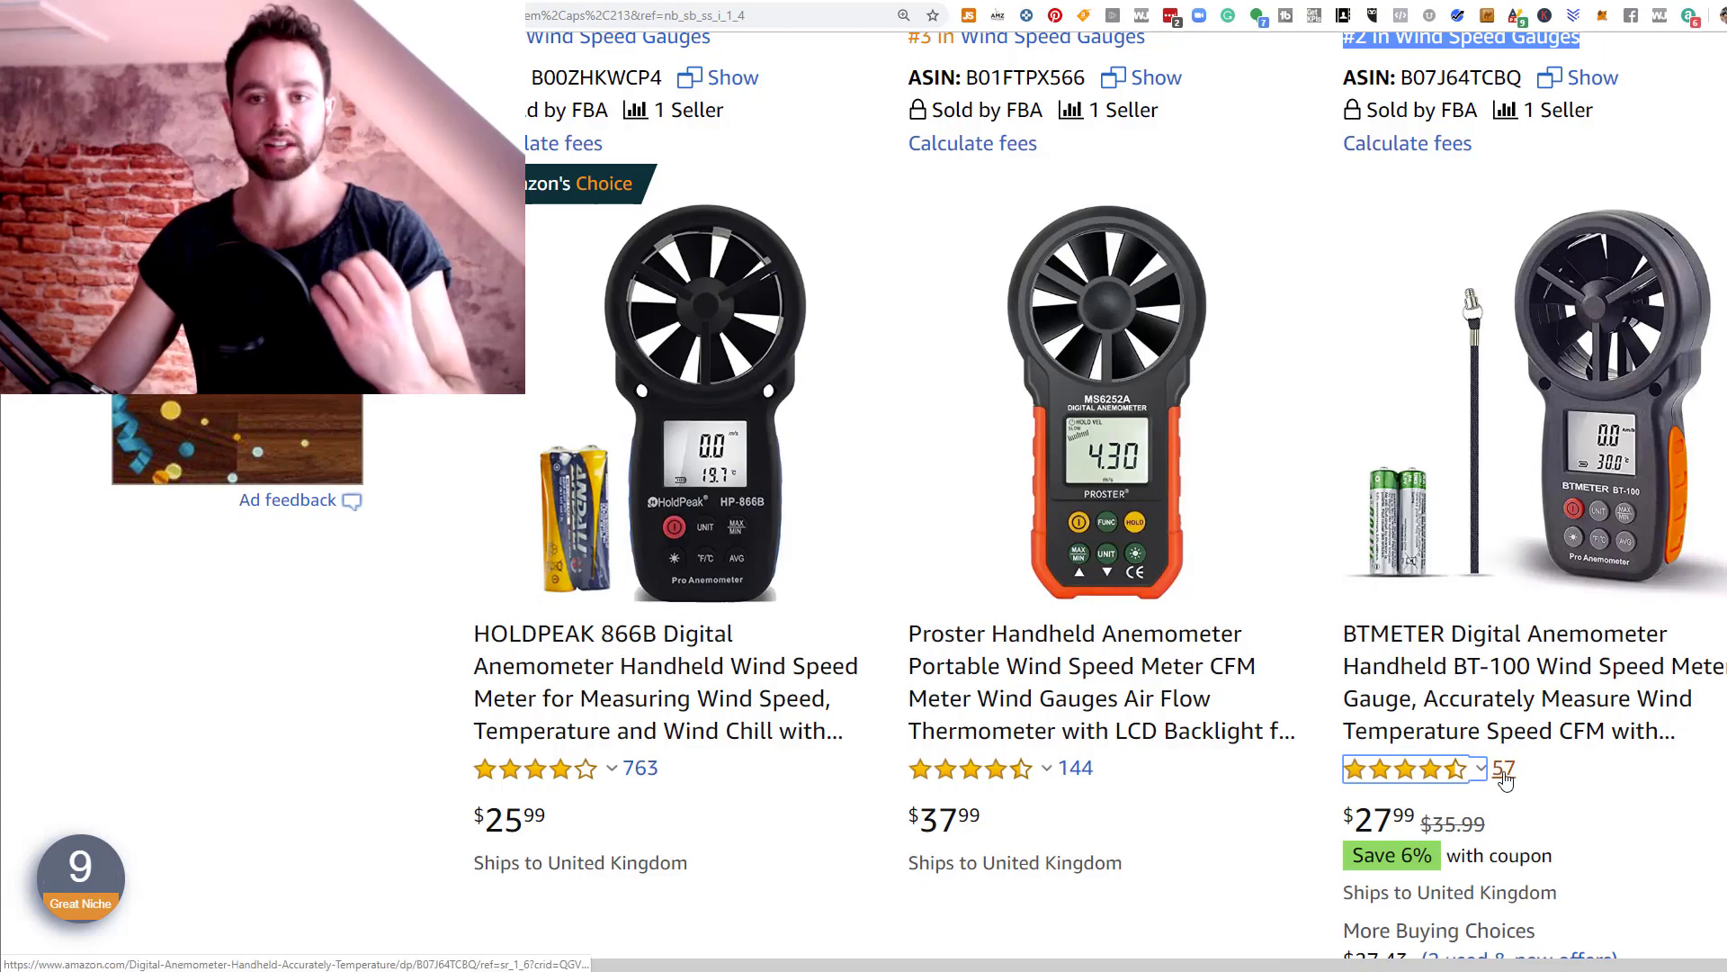
Compare the sponsored anemometer listings with the organic HOLDPEAK, Proster and BTMETER listings
scroll(1505, 784, up, 20)
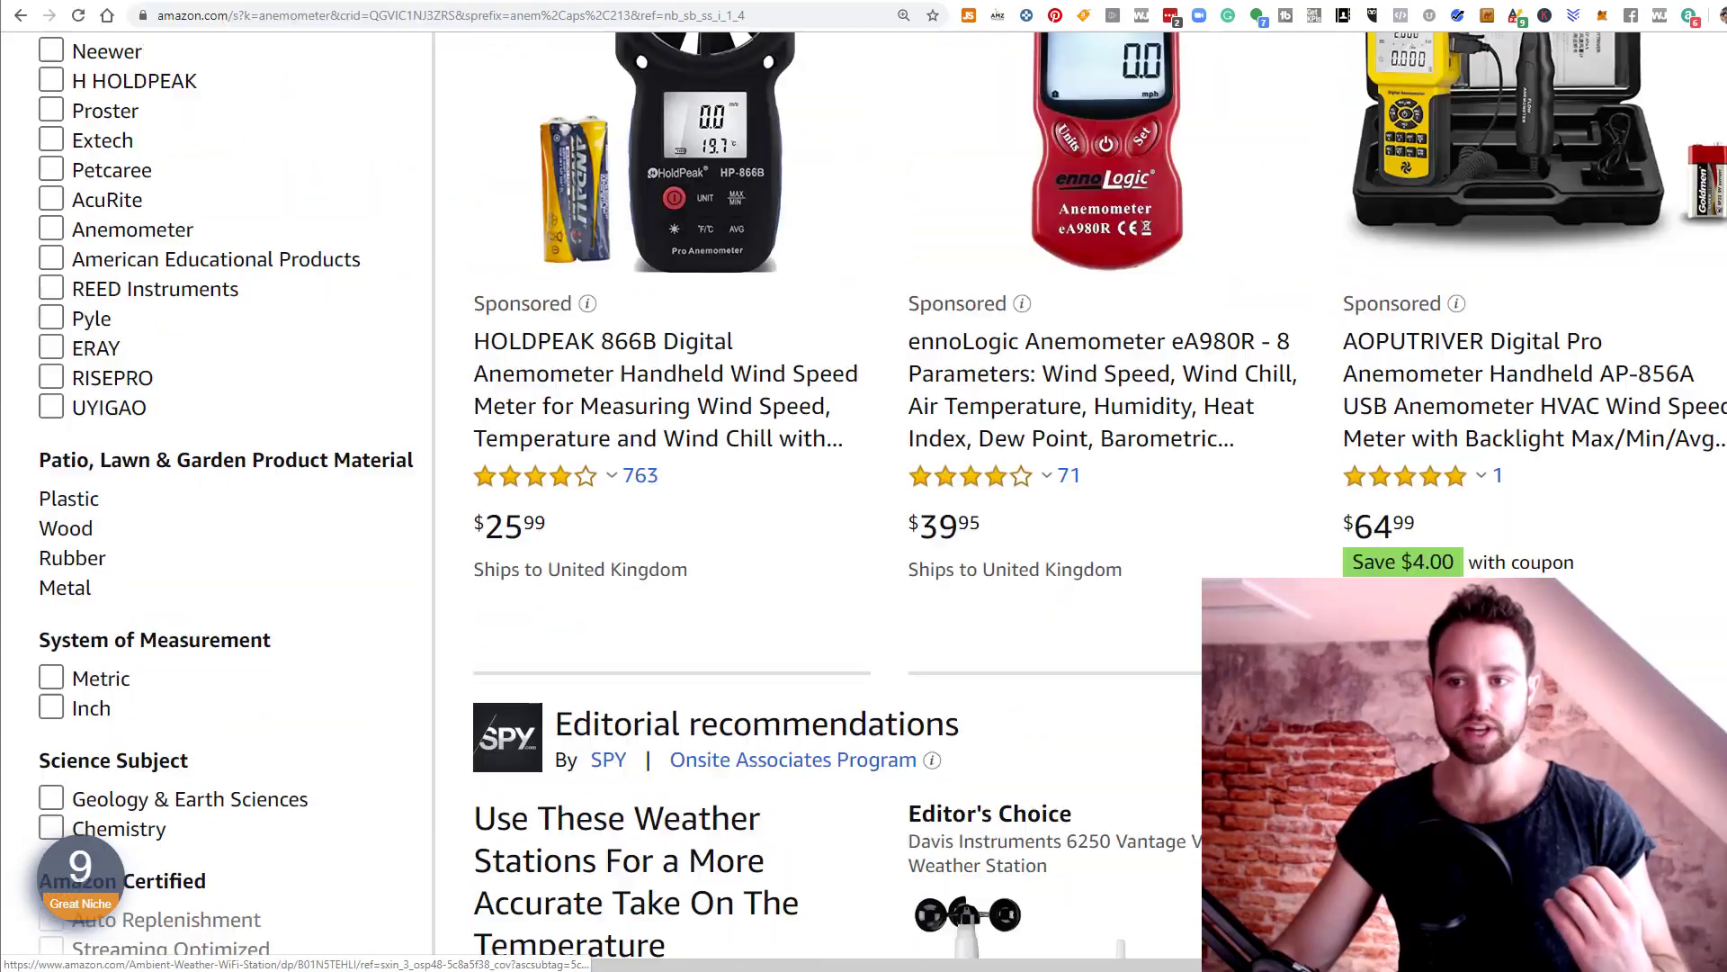
scroll(646, 441, up, 2)
scroll(646, 441, down, 2)
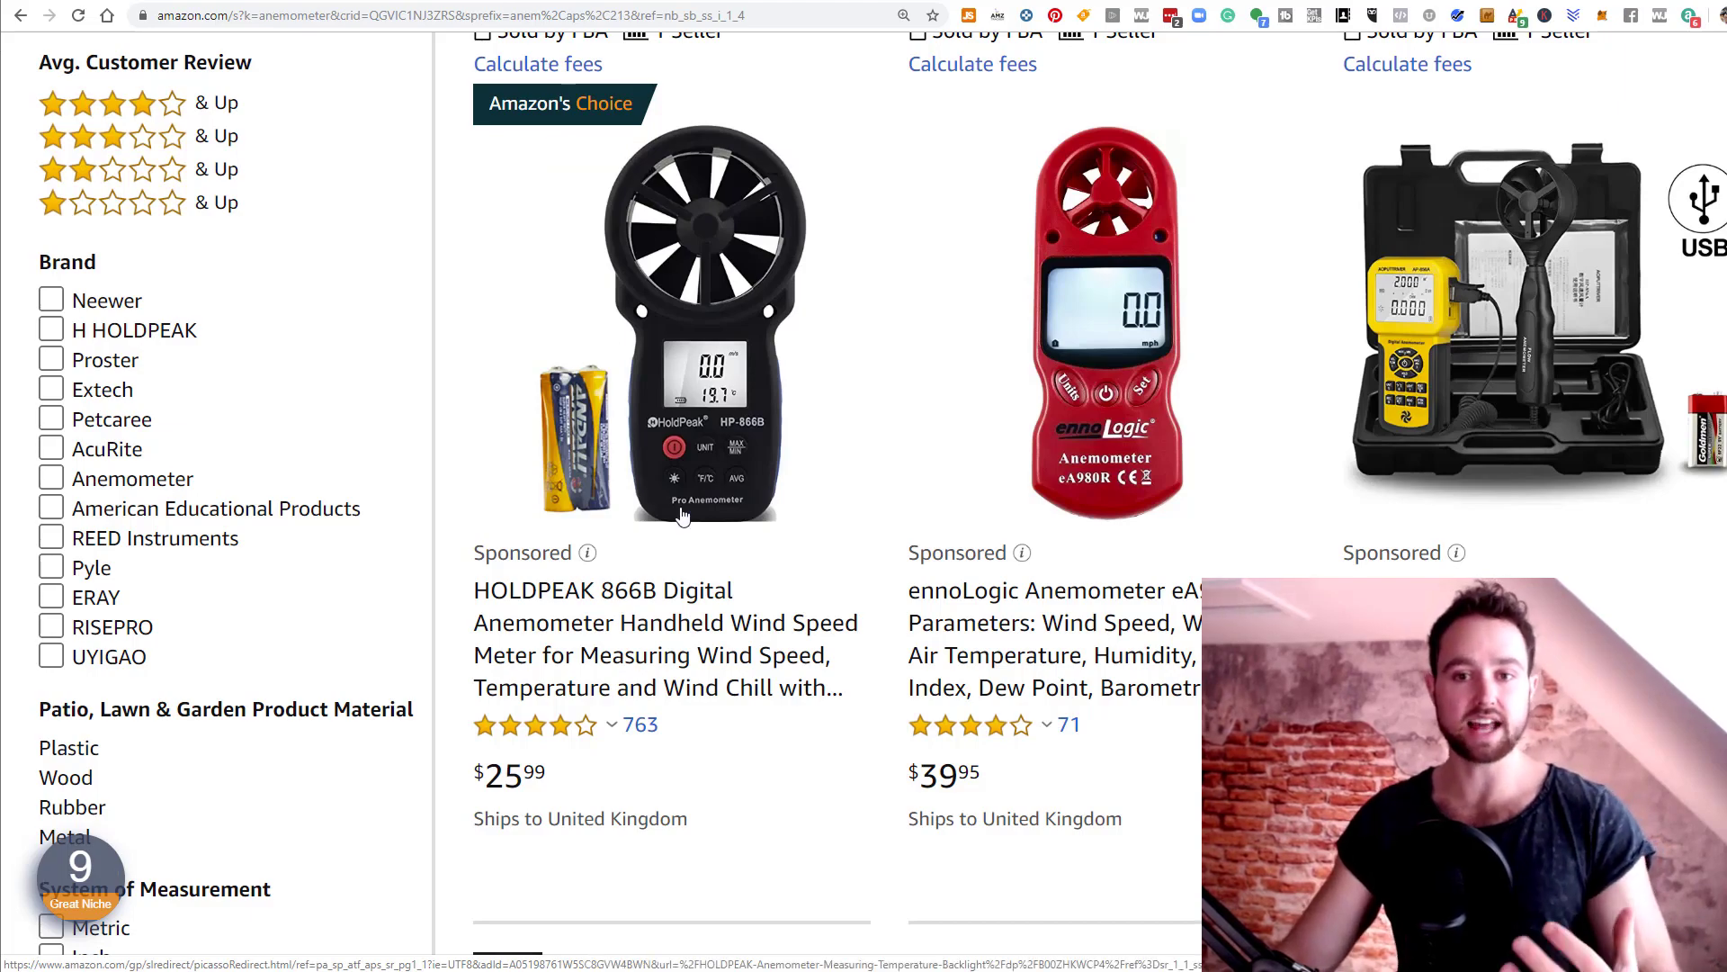
scroll(387, 681, down, 10)
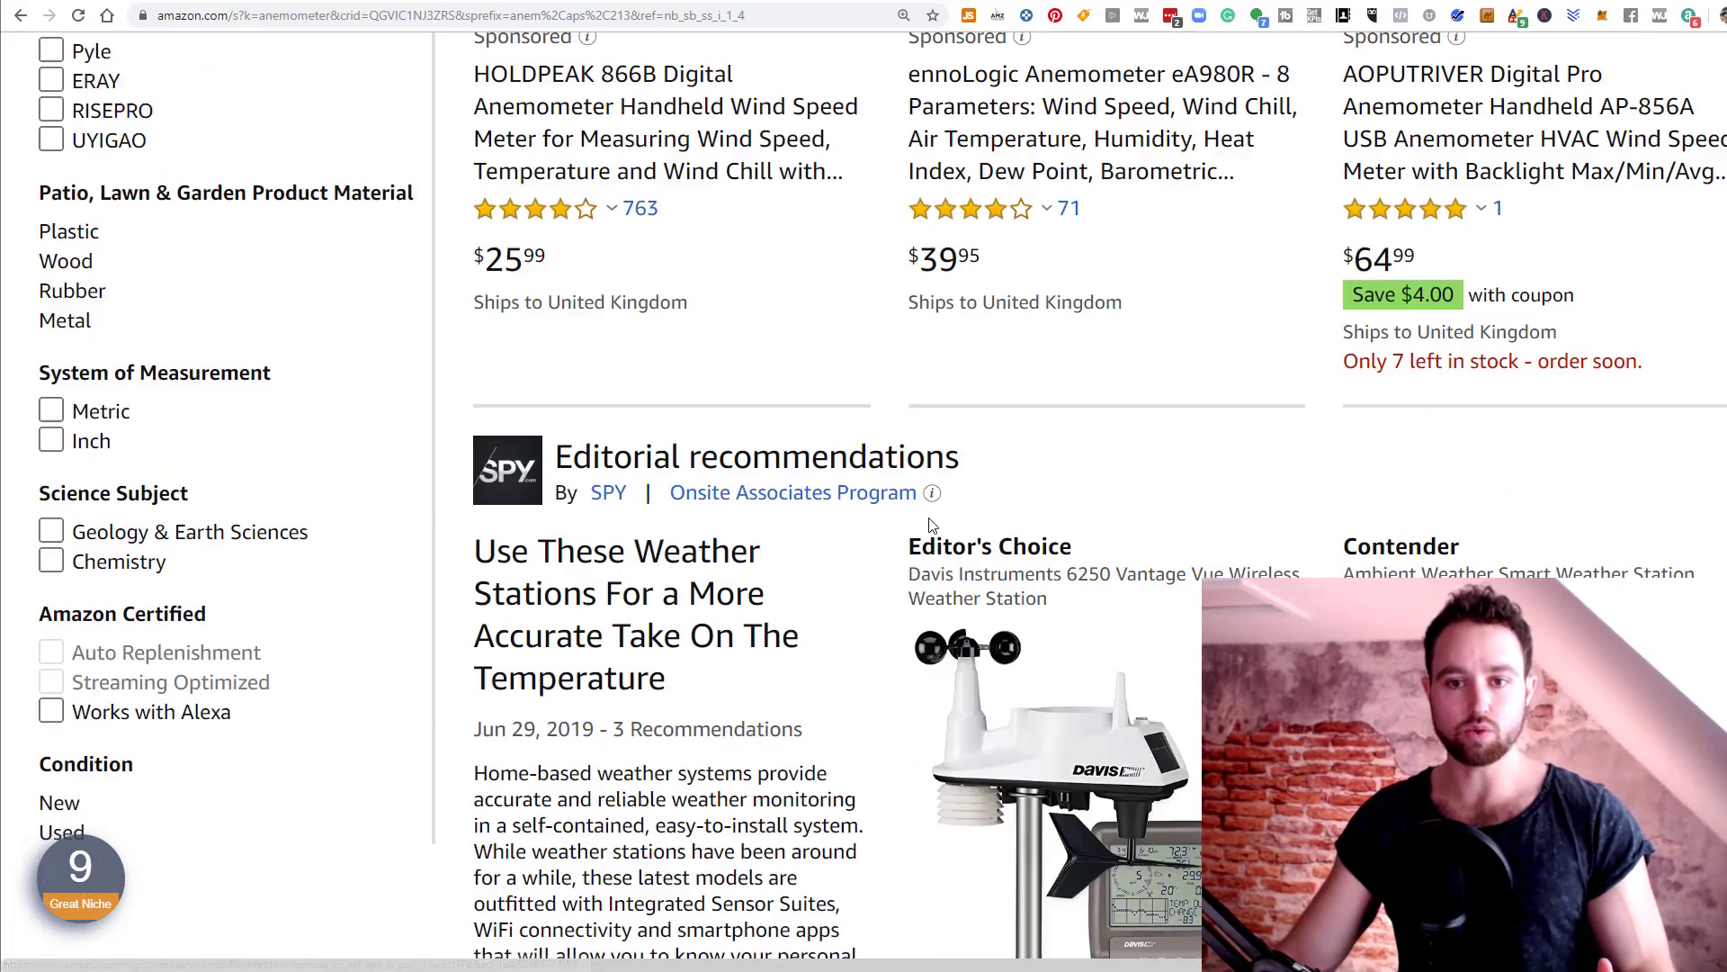
scroll(1445, 349, down, 5)
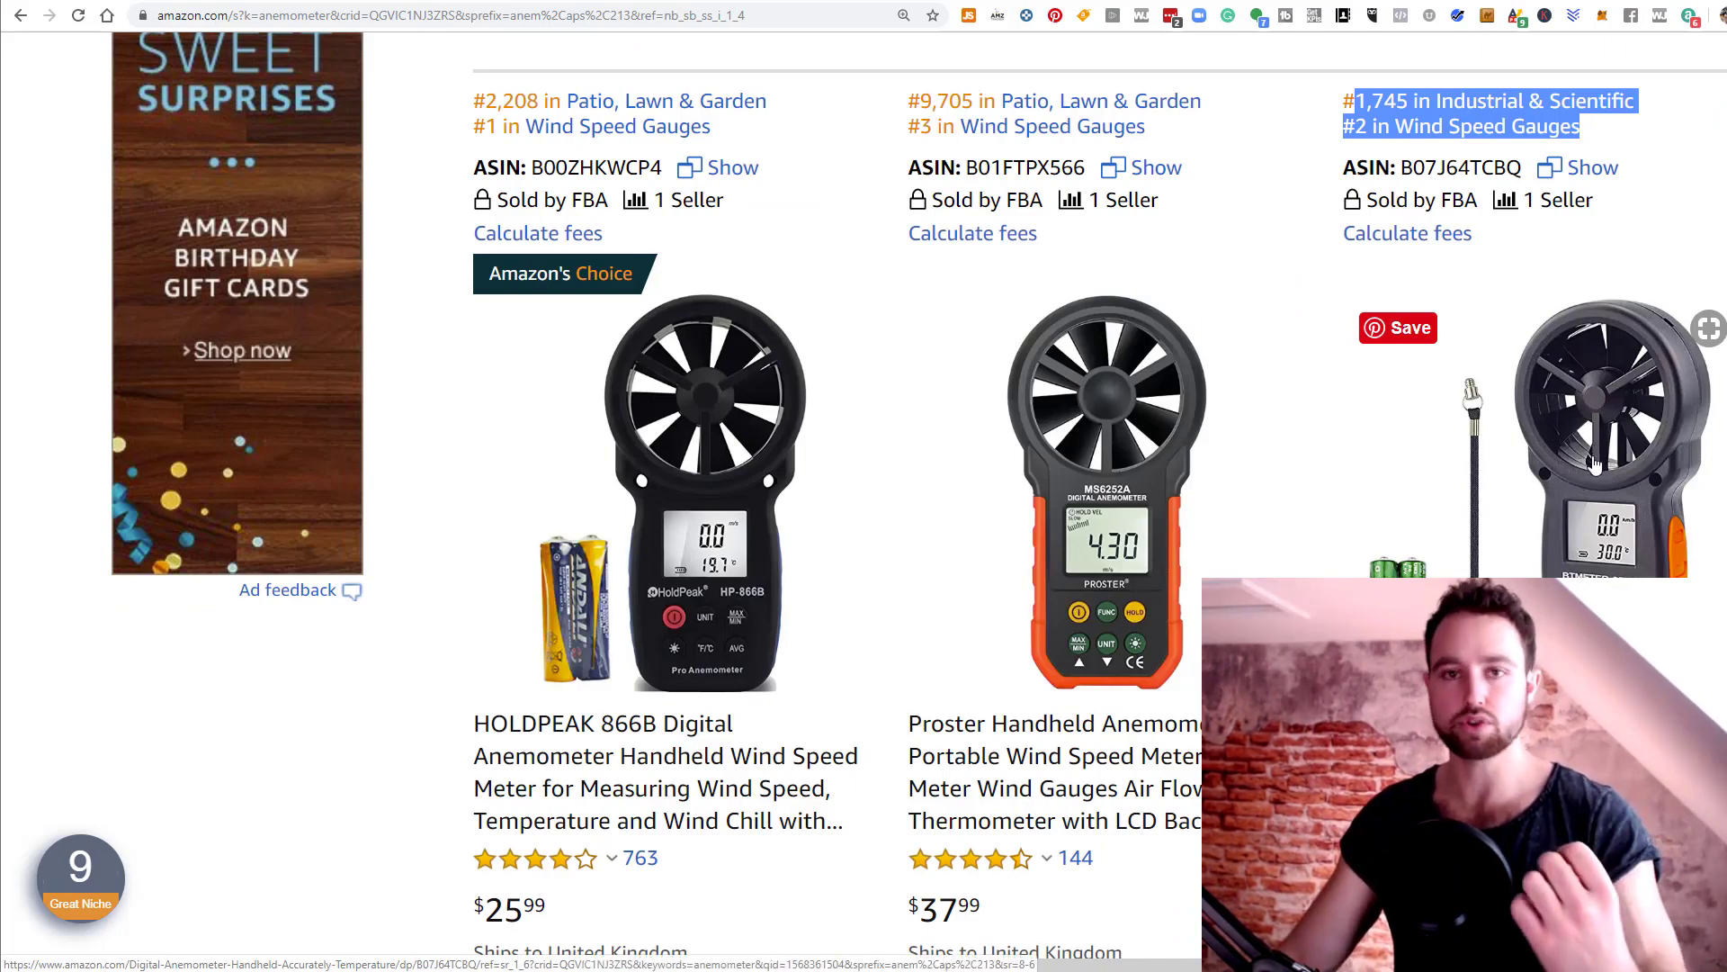
scroll(1486, 477, up, 4)
Look through the prices, ratings and ranks of the competing listings in the fishing magnets results
scroll(1484, 475, up, 10)
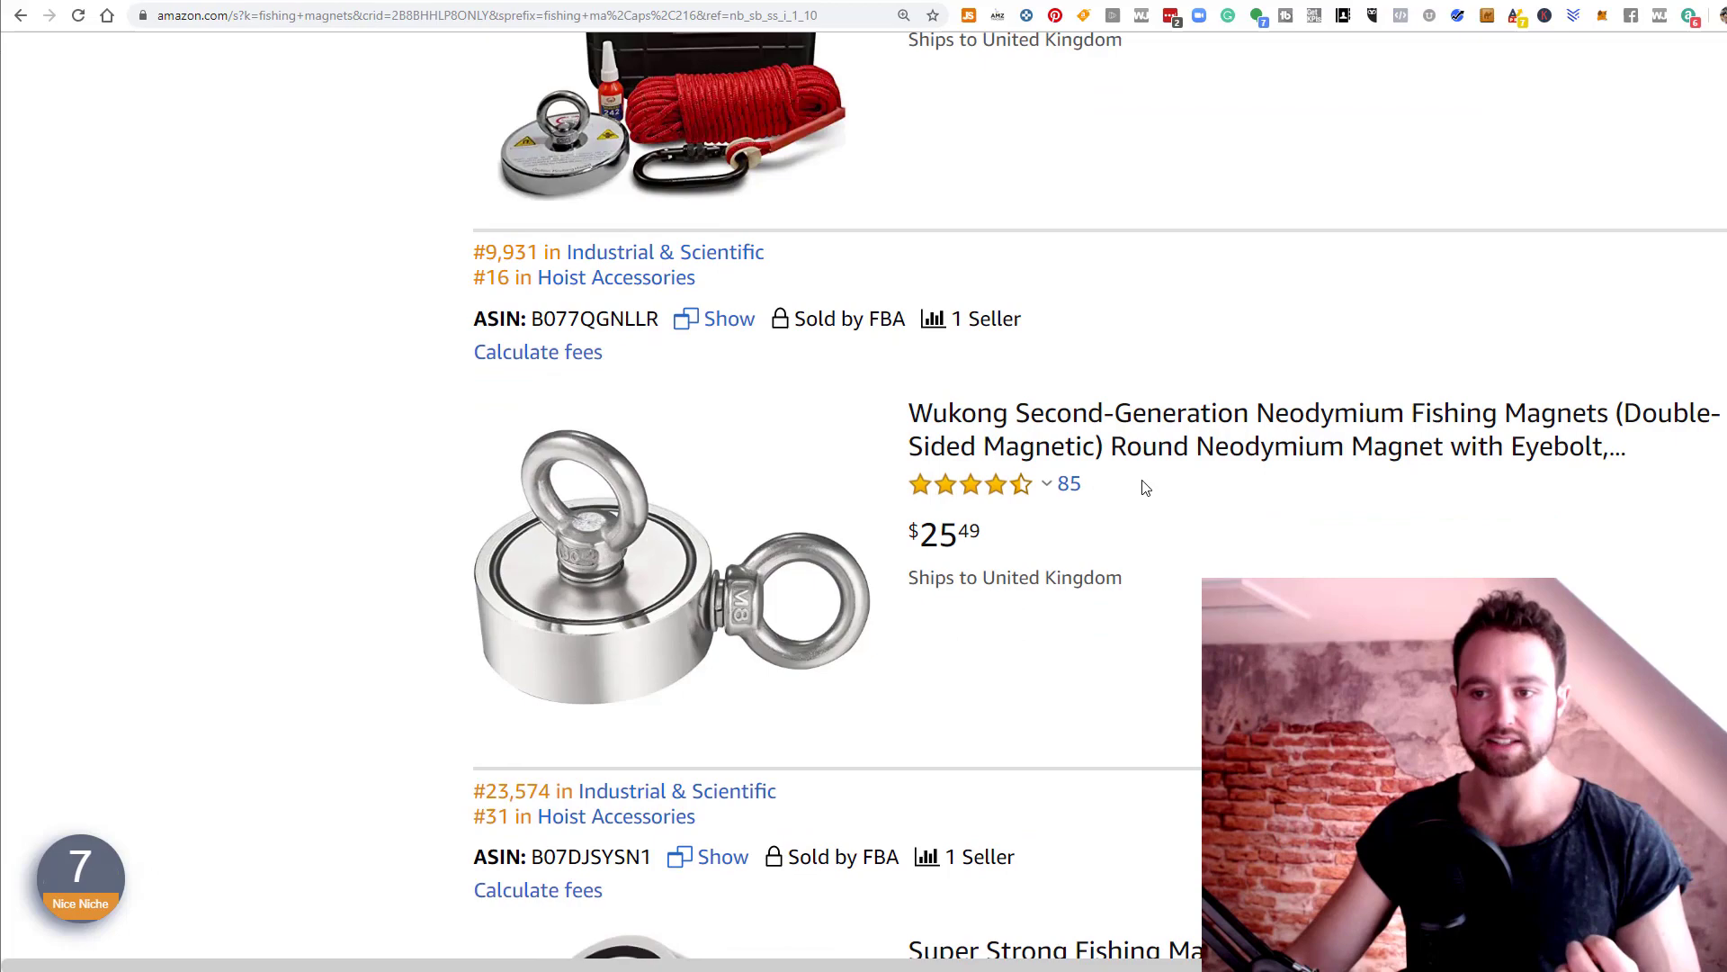
scroll(1143, 485, up, 3)
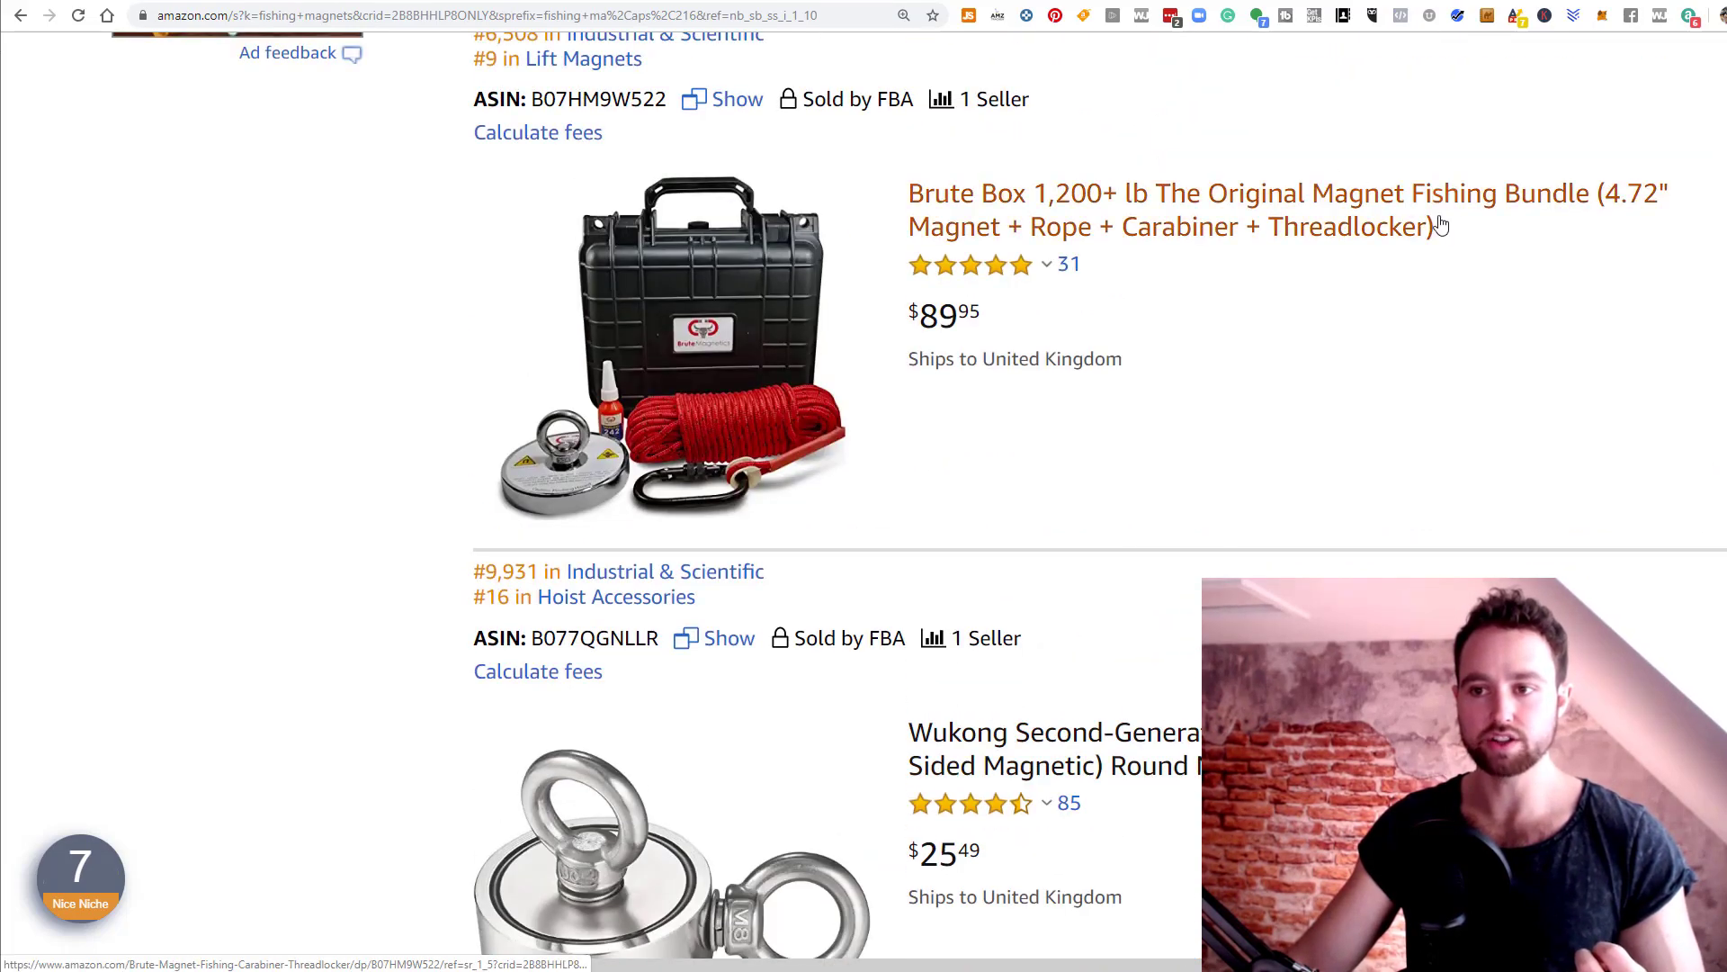
scroll(1331, 491, up, 6)
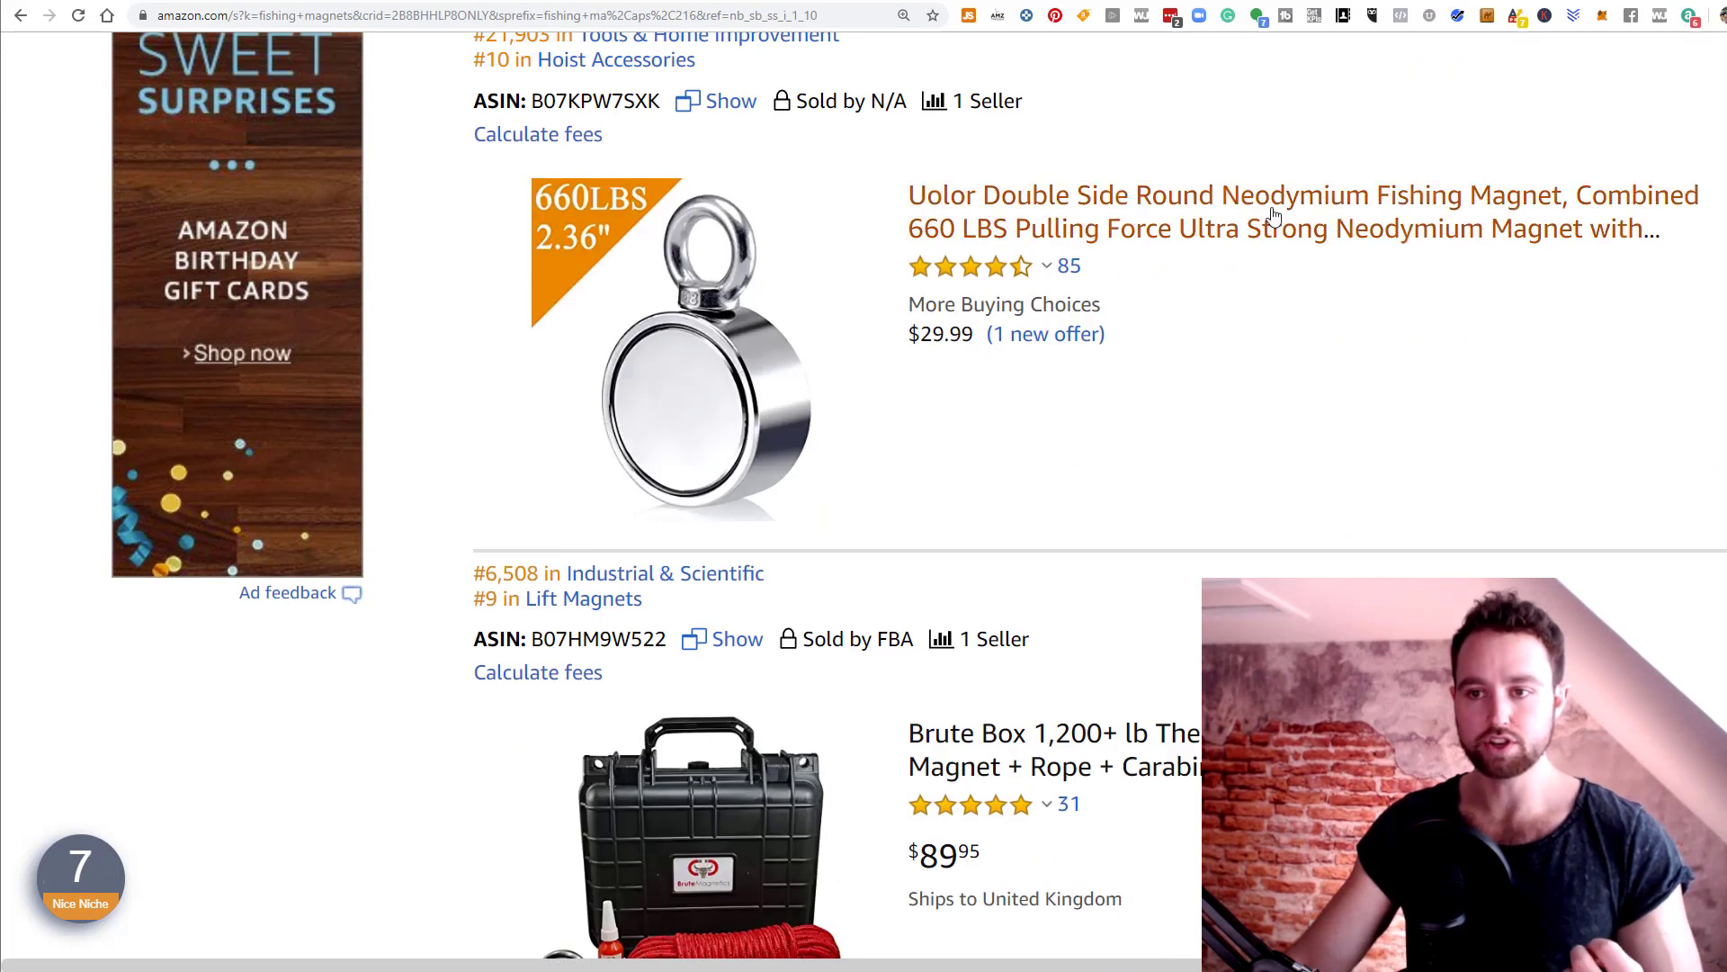
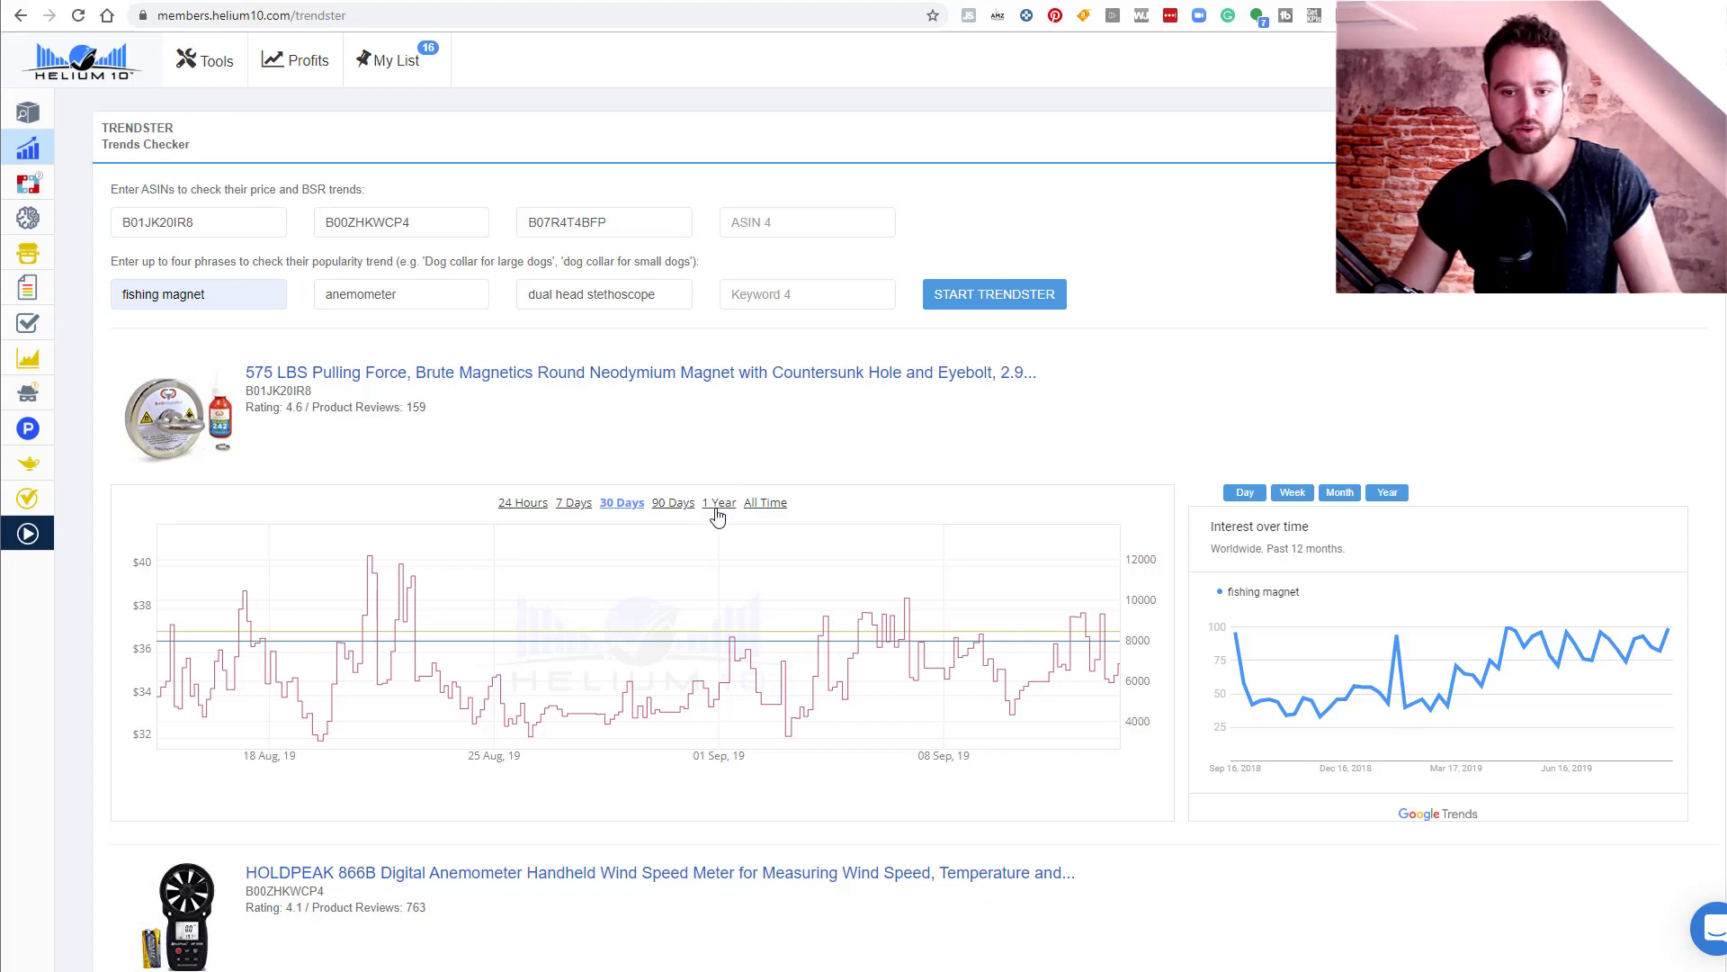
Set the Trendster price and rank charts to 1 Year for the magnet and anemometer, and All Time for the stethoscope
click(715, 504)
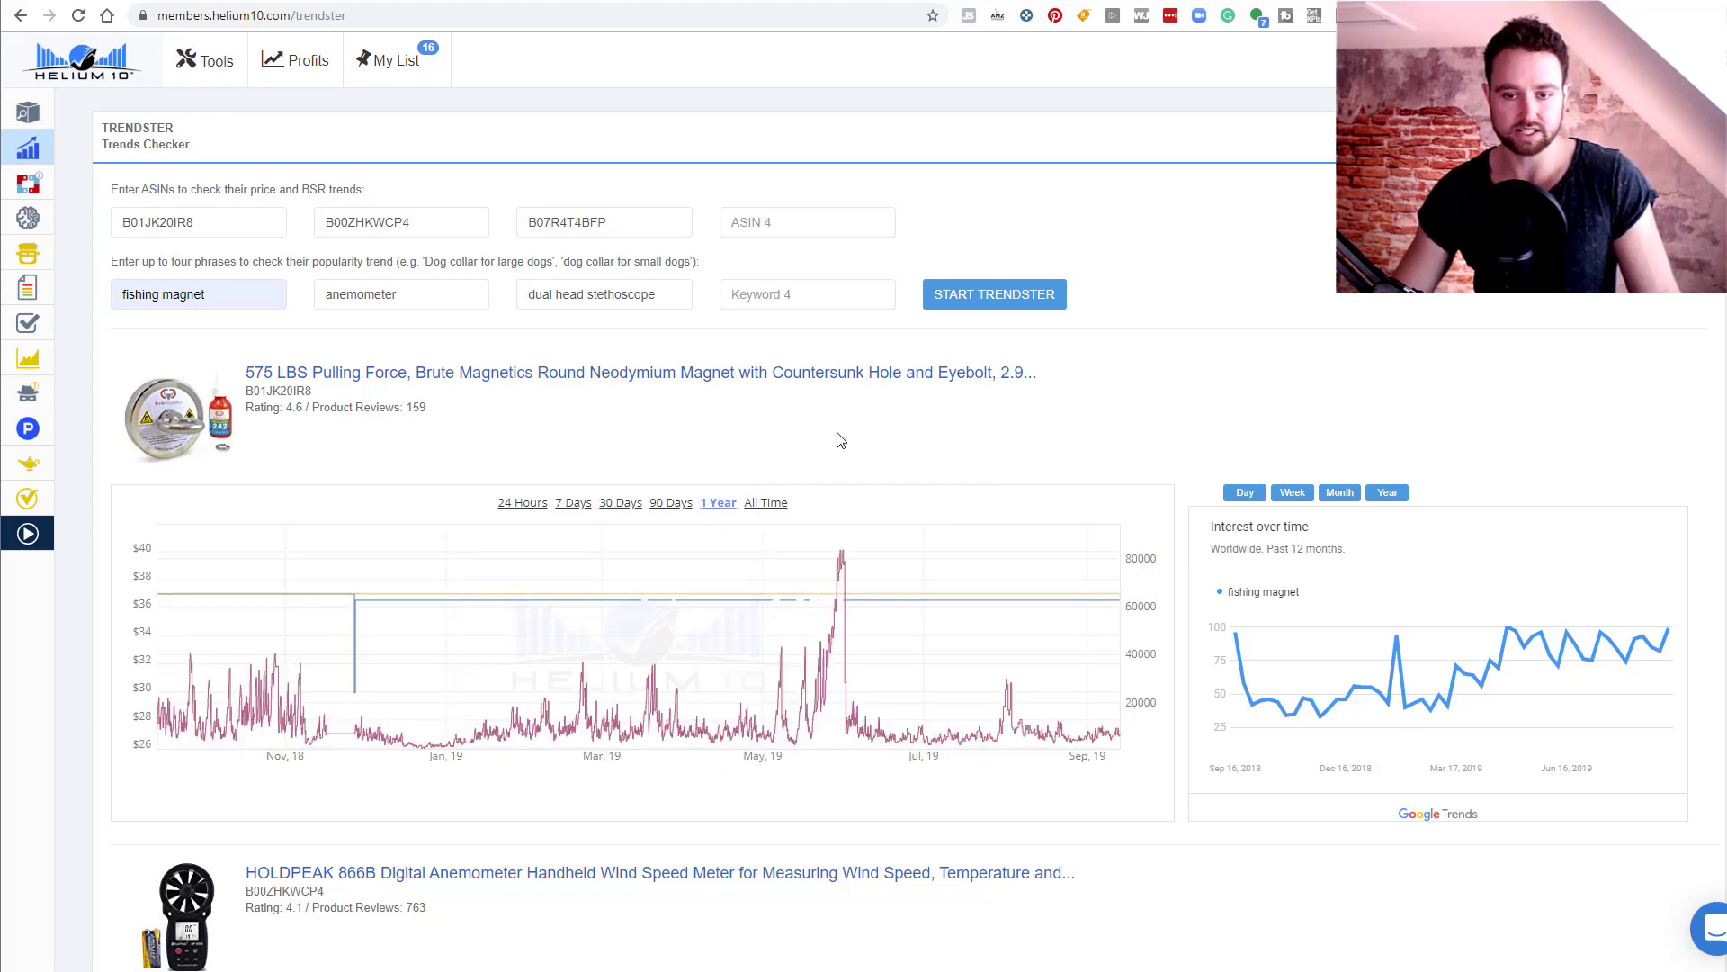
scroll(836, 440, down, 8)
scroll(734, 367, up, 2)
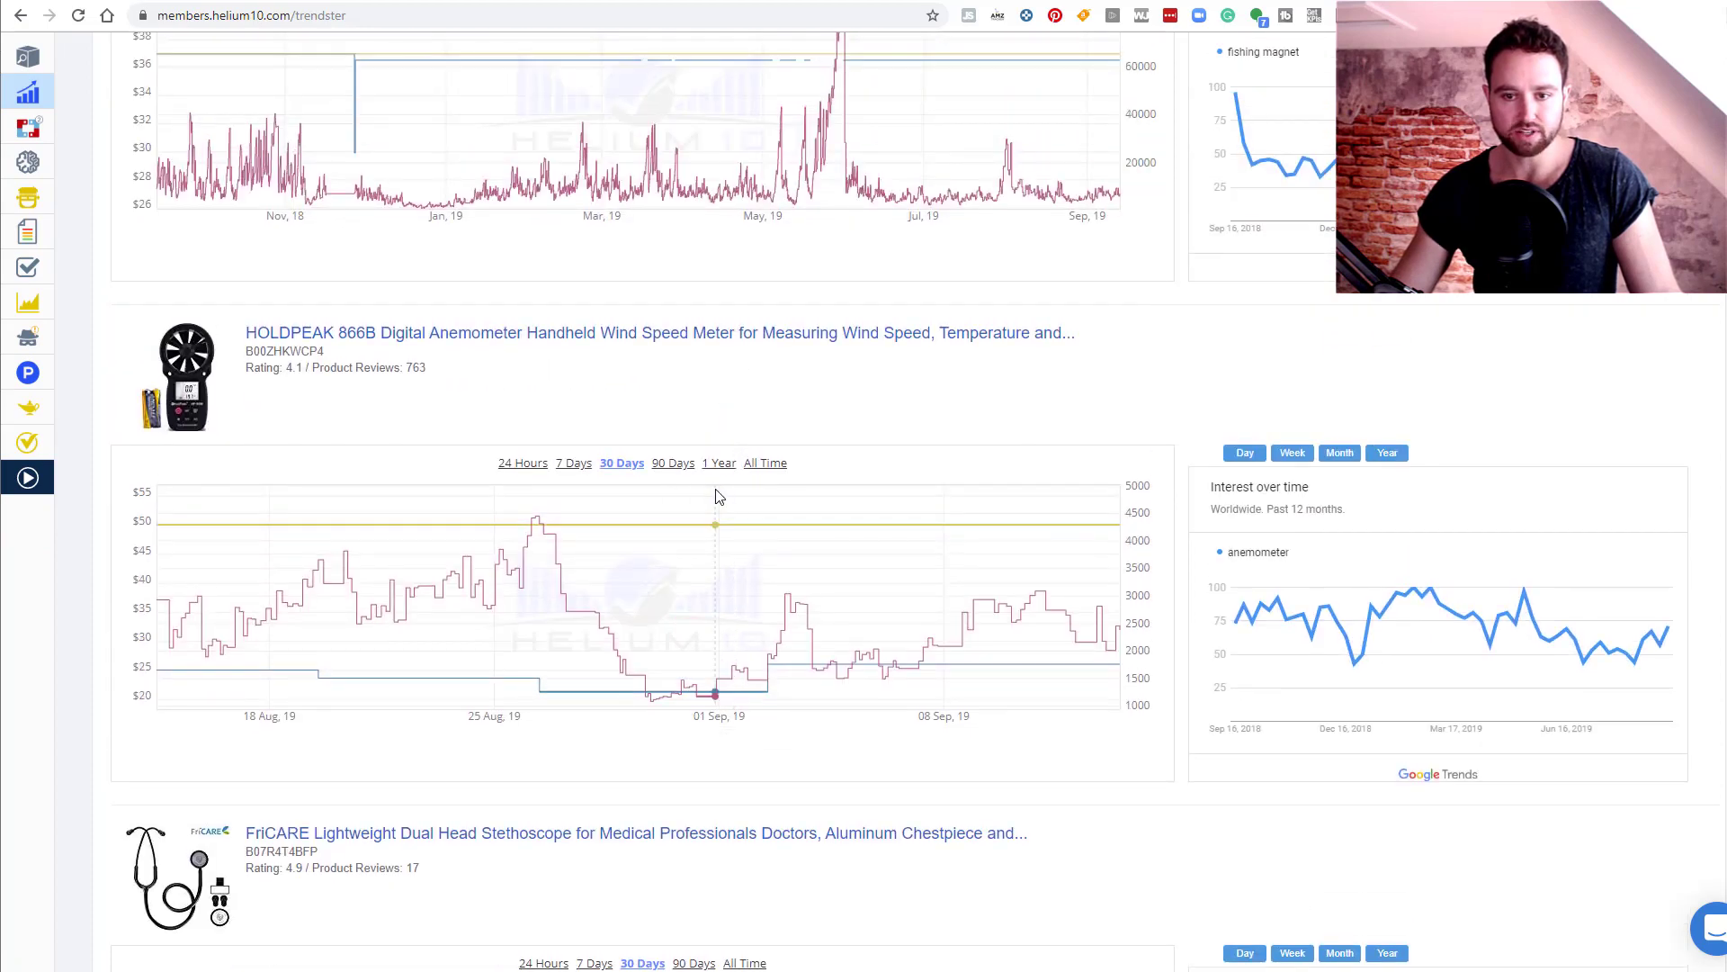
click(720, 463)
scroll(725, 504, down, 5)
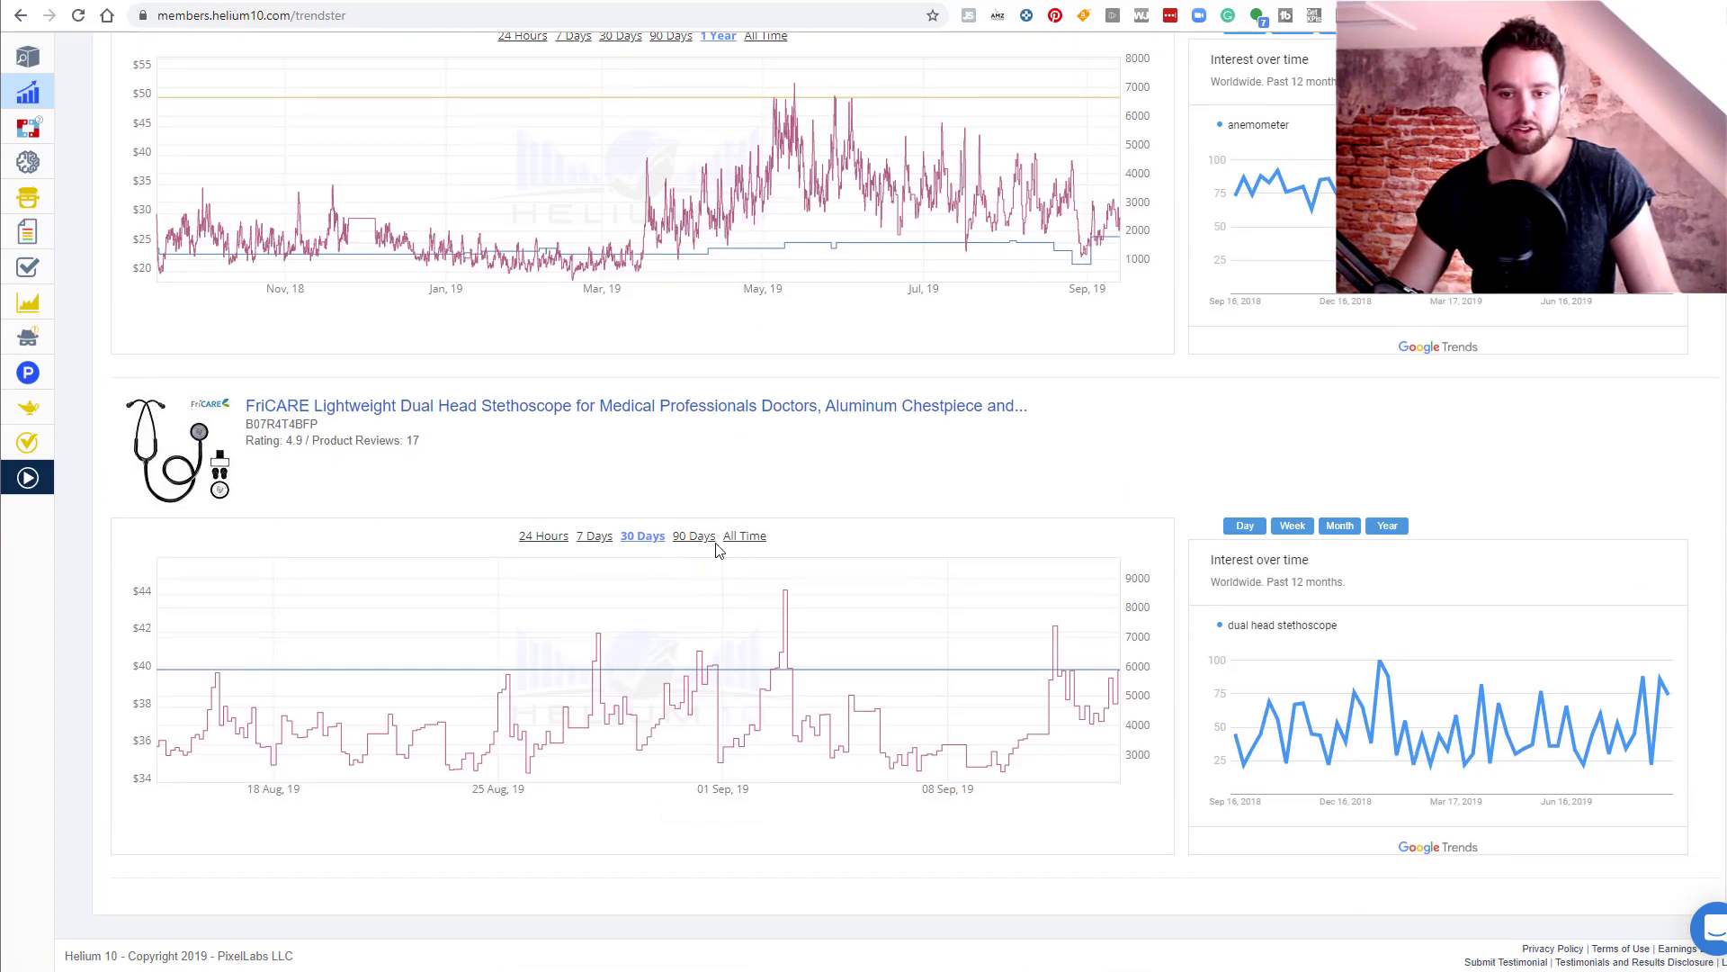
click(736, 538)
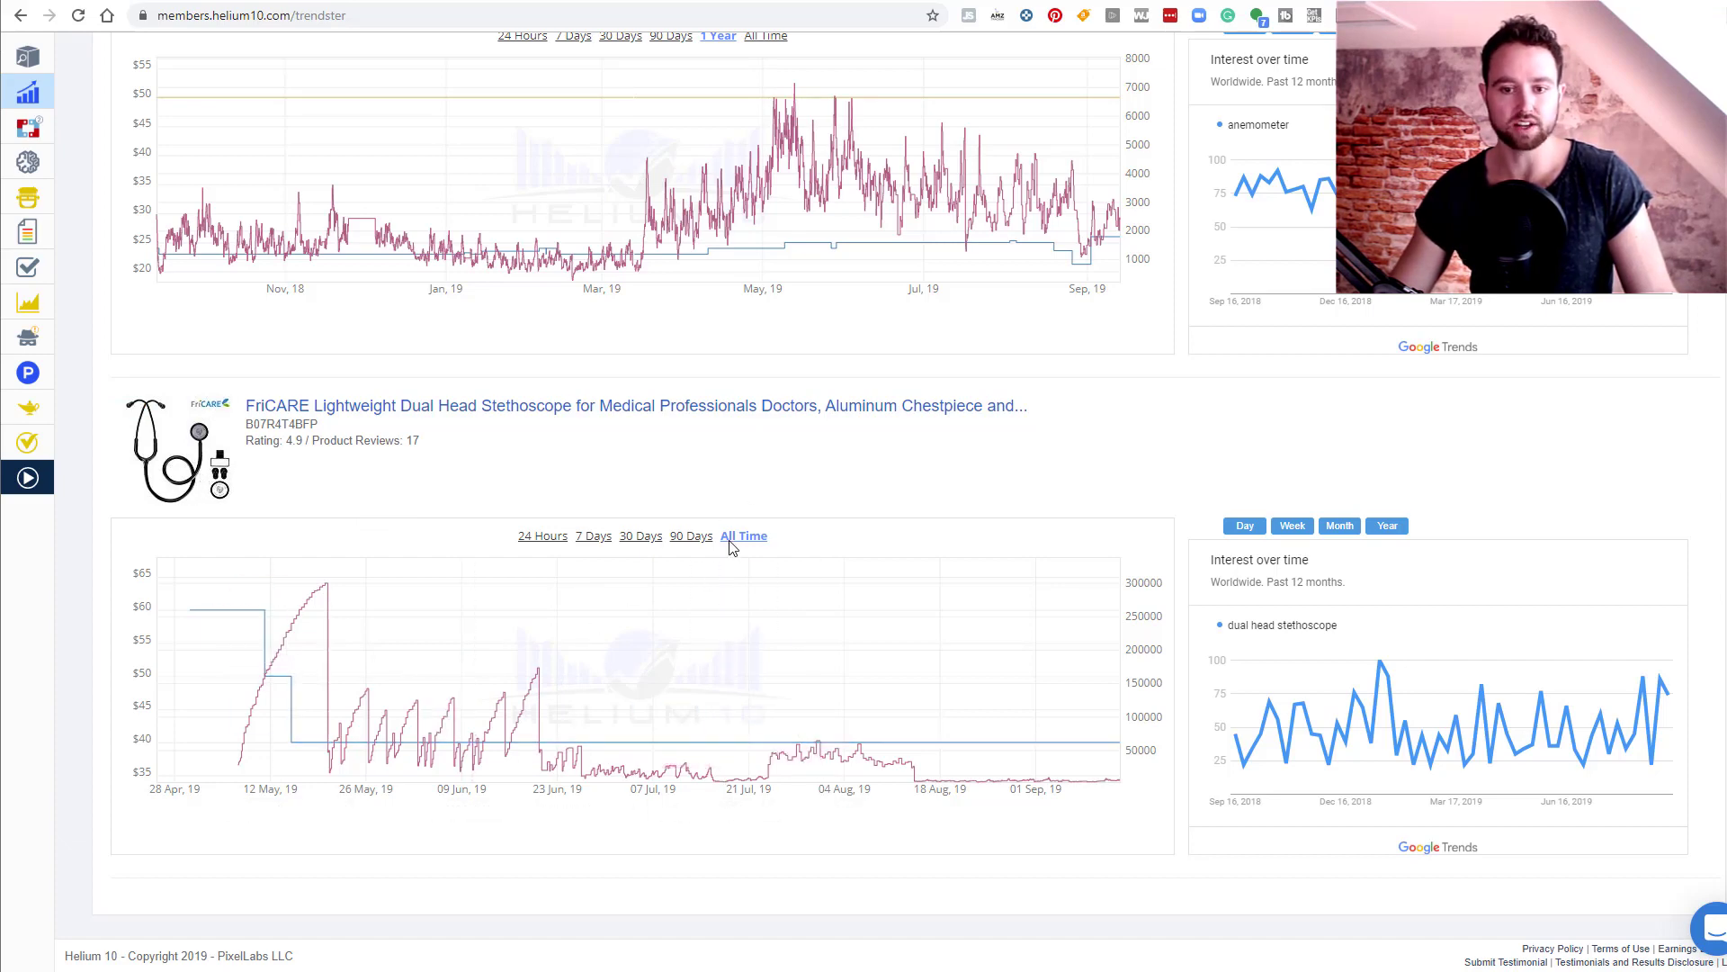
Set the interest-over-time charts for fishing magnet, anemometer and dual head stethoscope to the Year range
scroll(684, 720, up, 3)
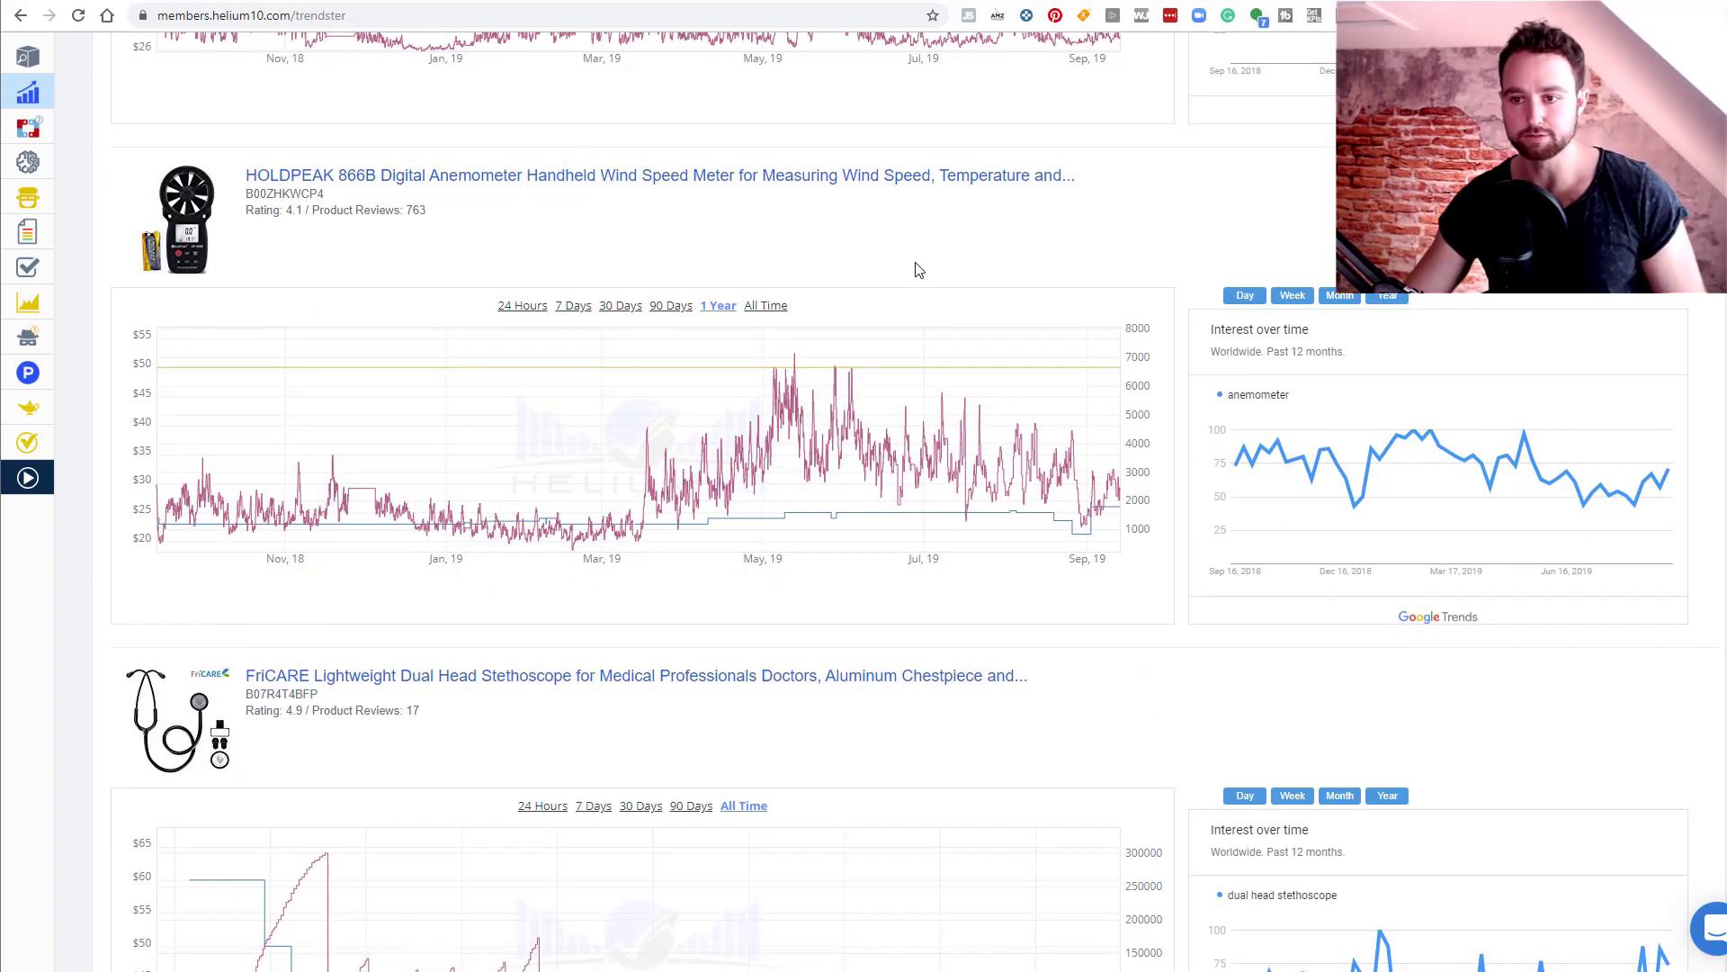
scroll(914, 266, up, 2)
scroll(956, 347, up, 2)
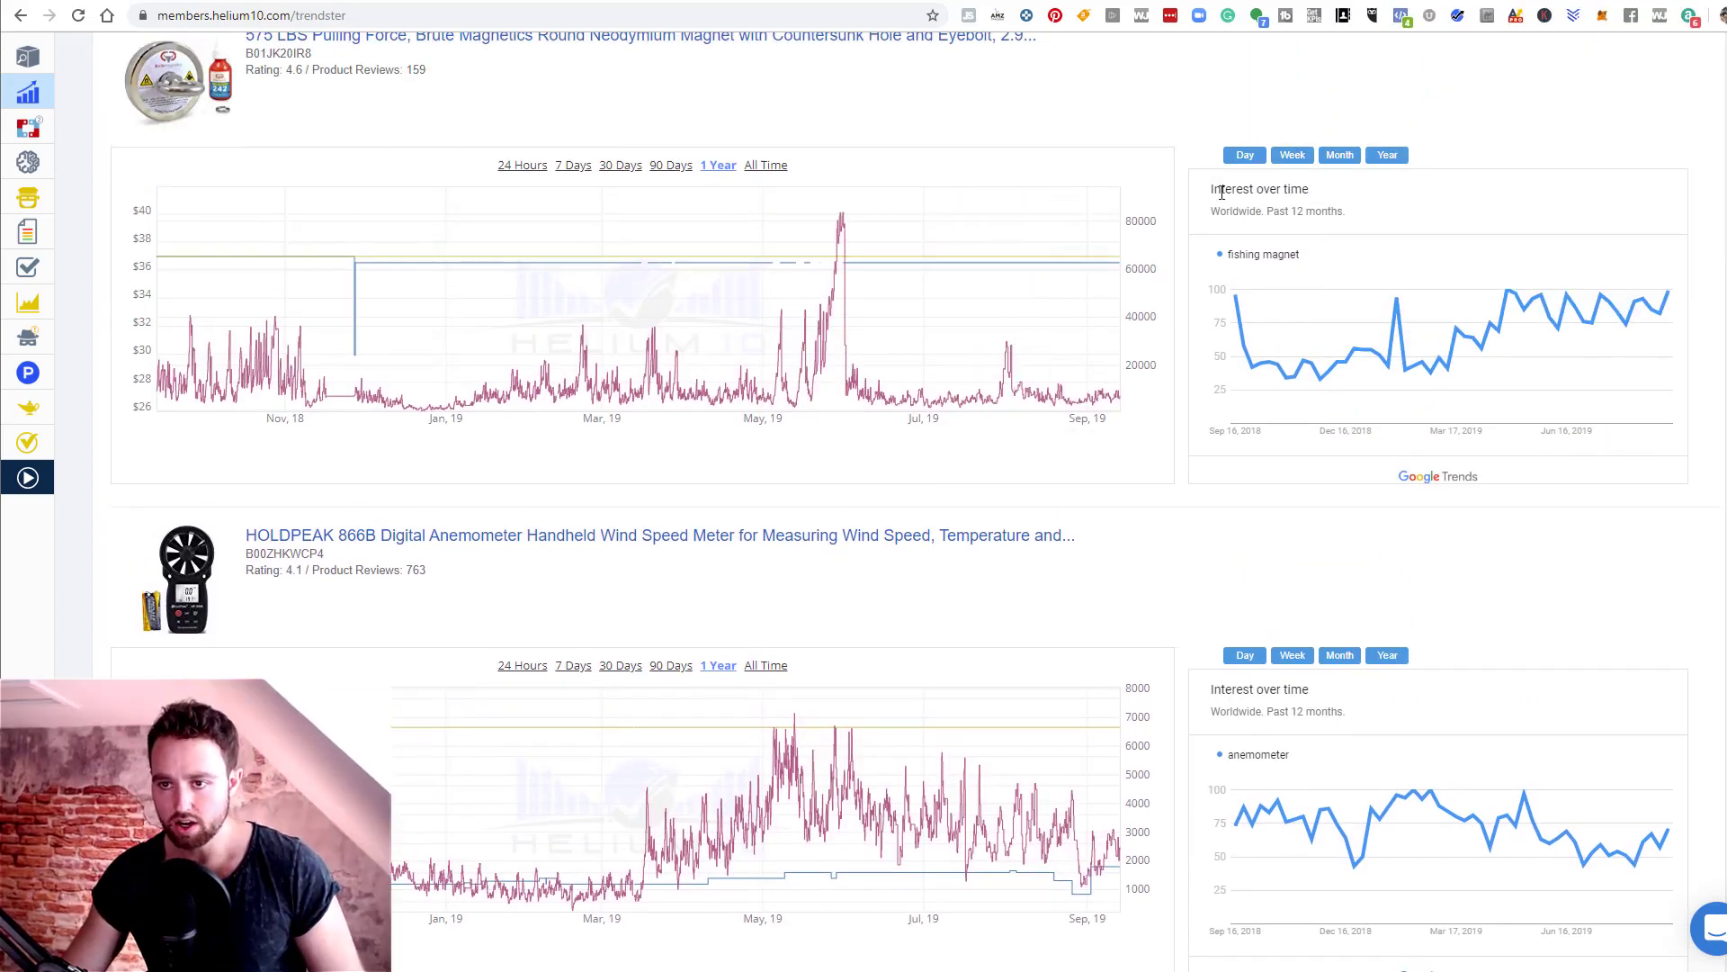
click(1389, 157)
scroll(1384, 387, down, 3)
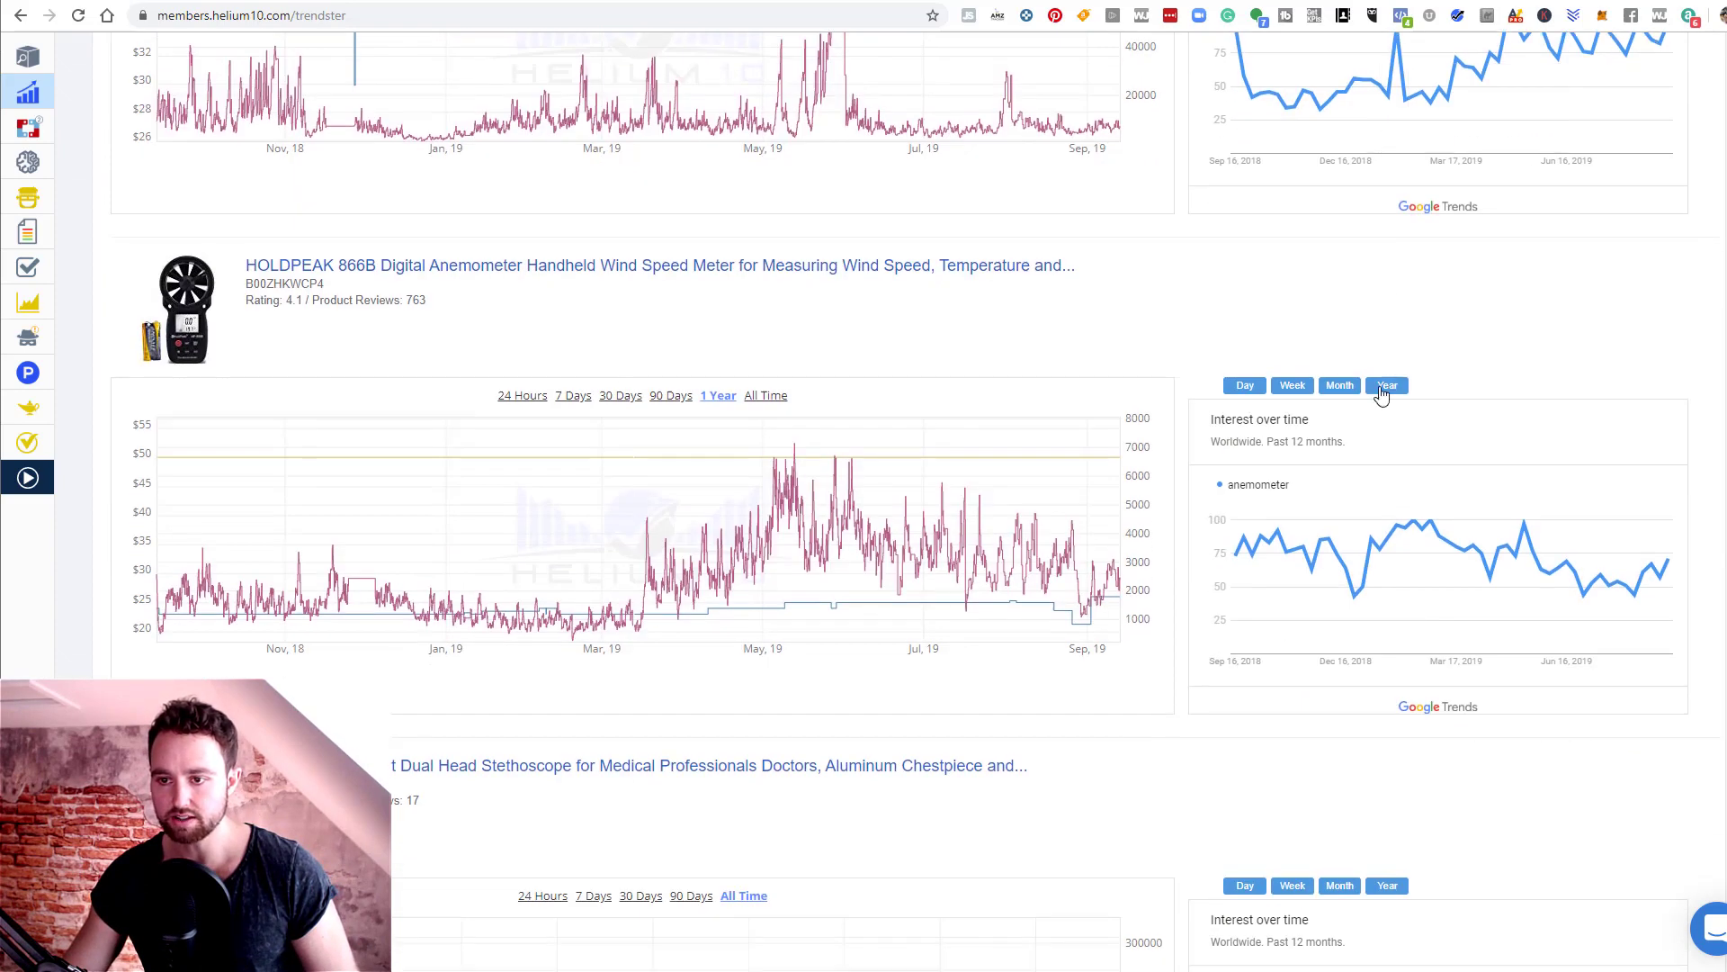
click(1393, 389)
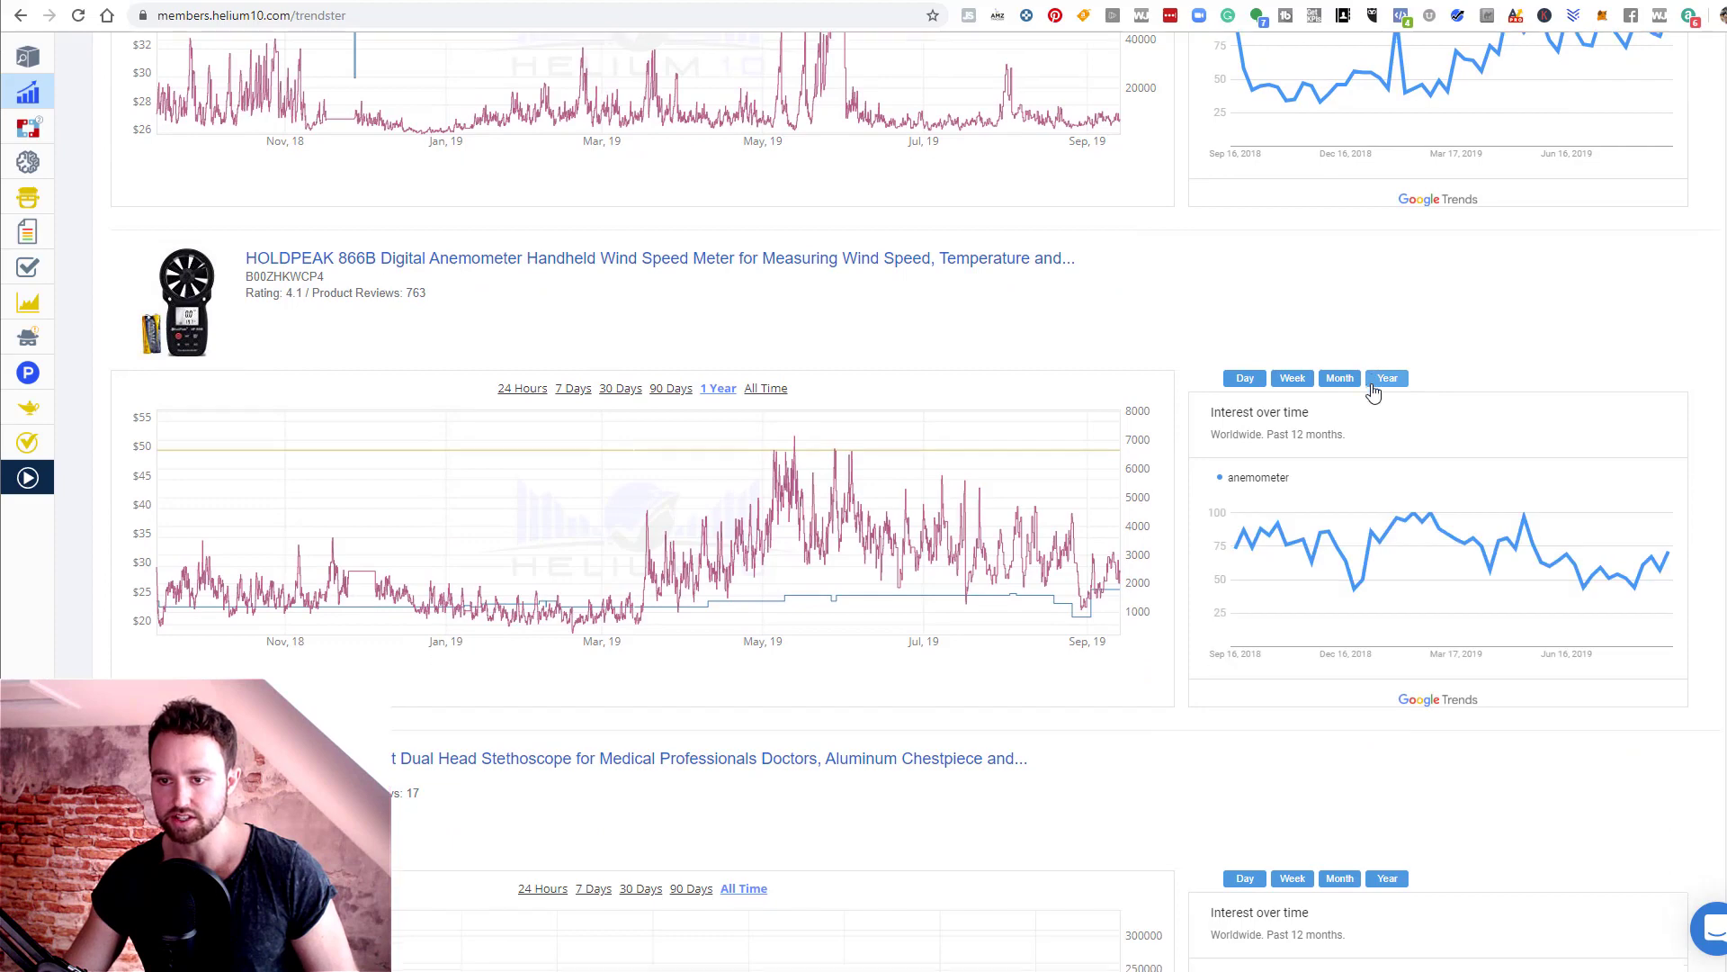
scroll(1381, 448, down, 4)
click(1388, 527)
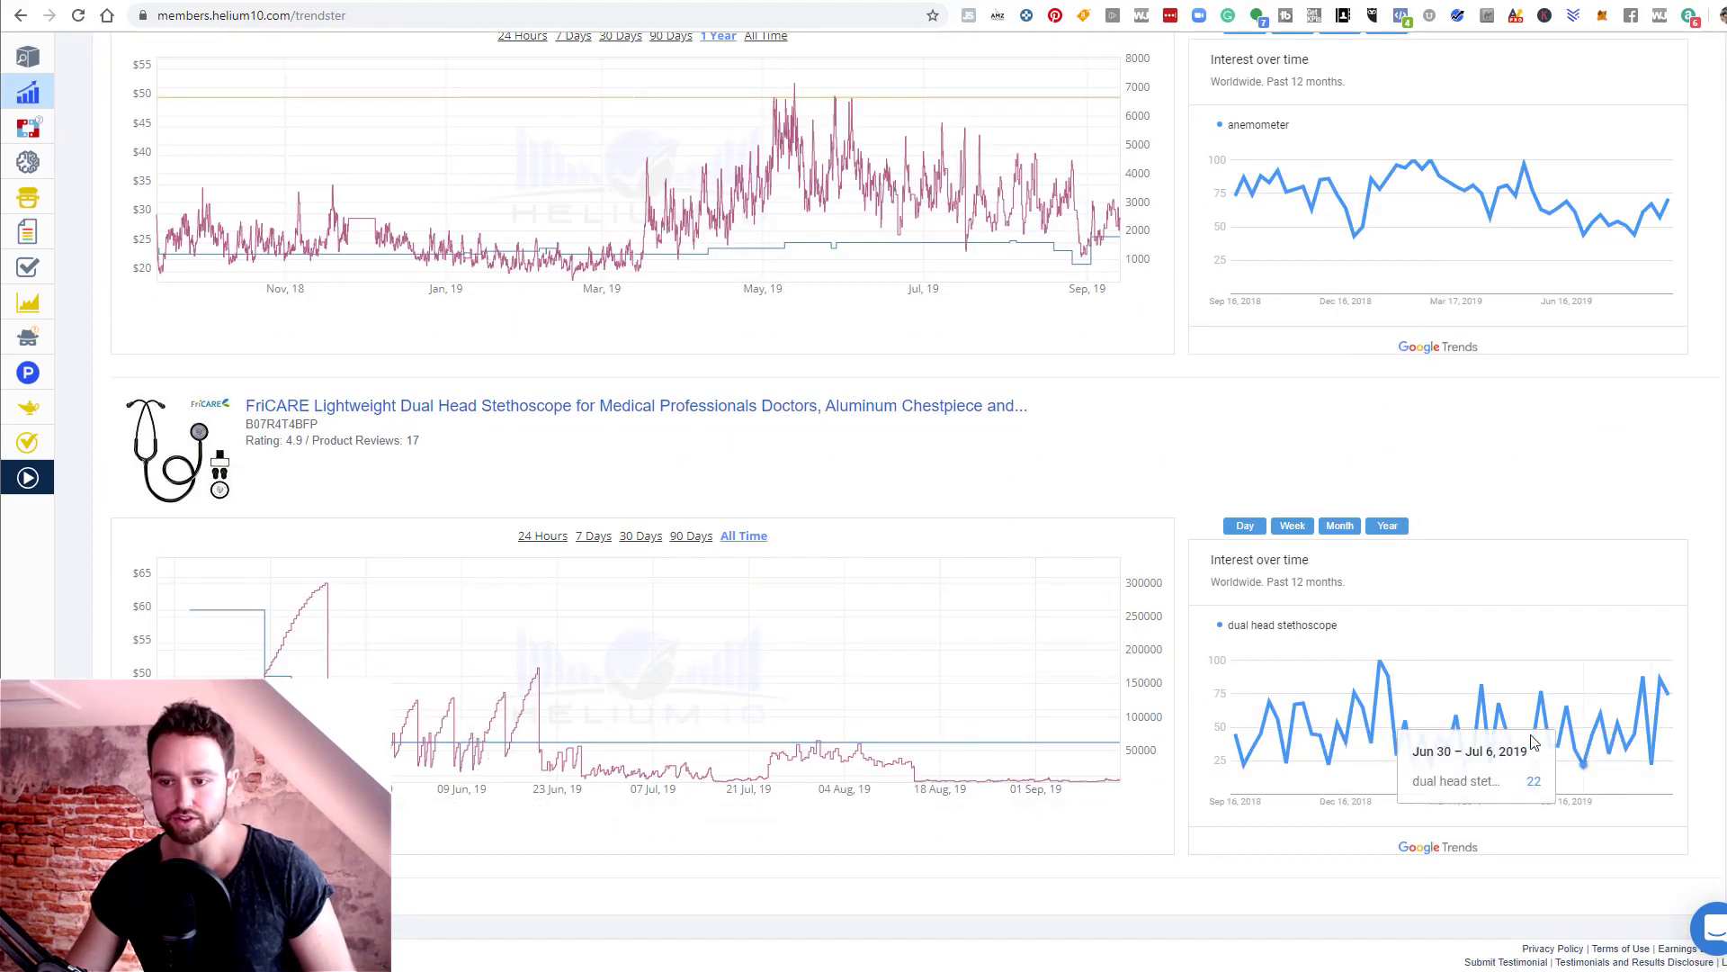
scroll(886, 353, up, 2)
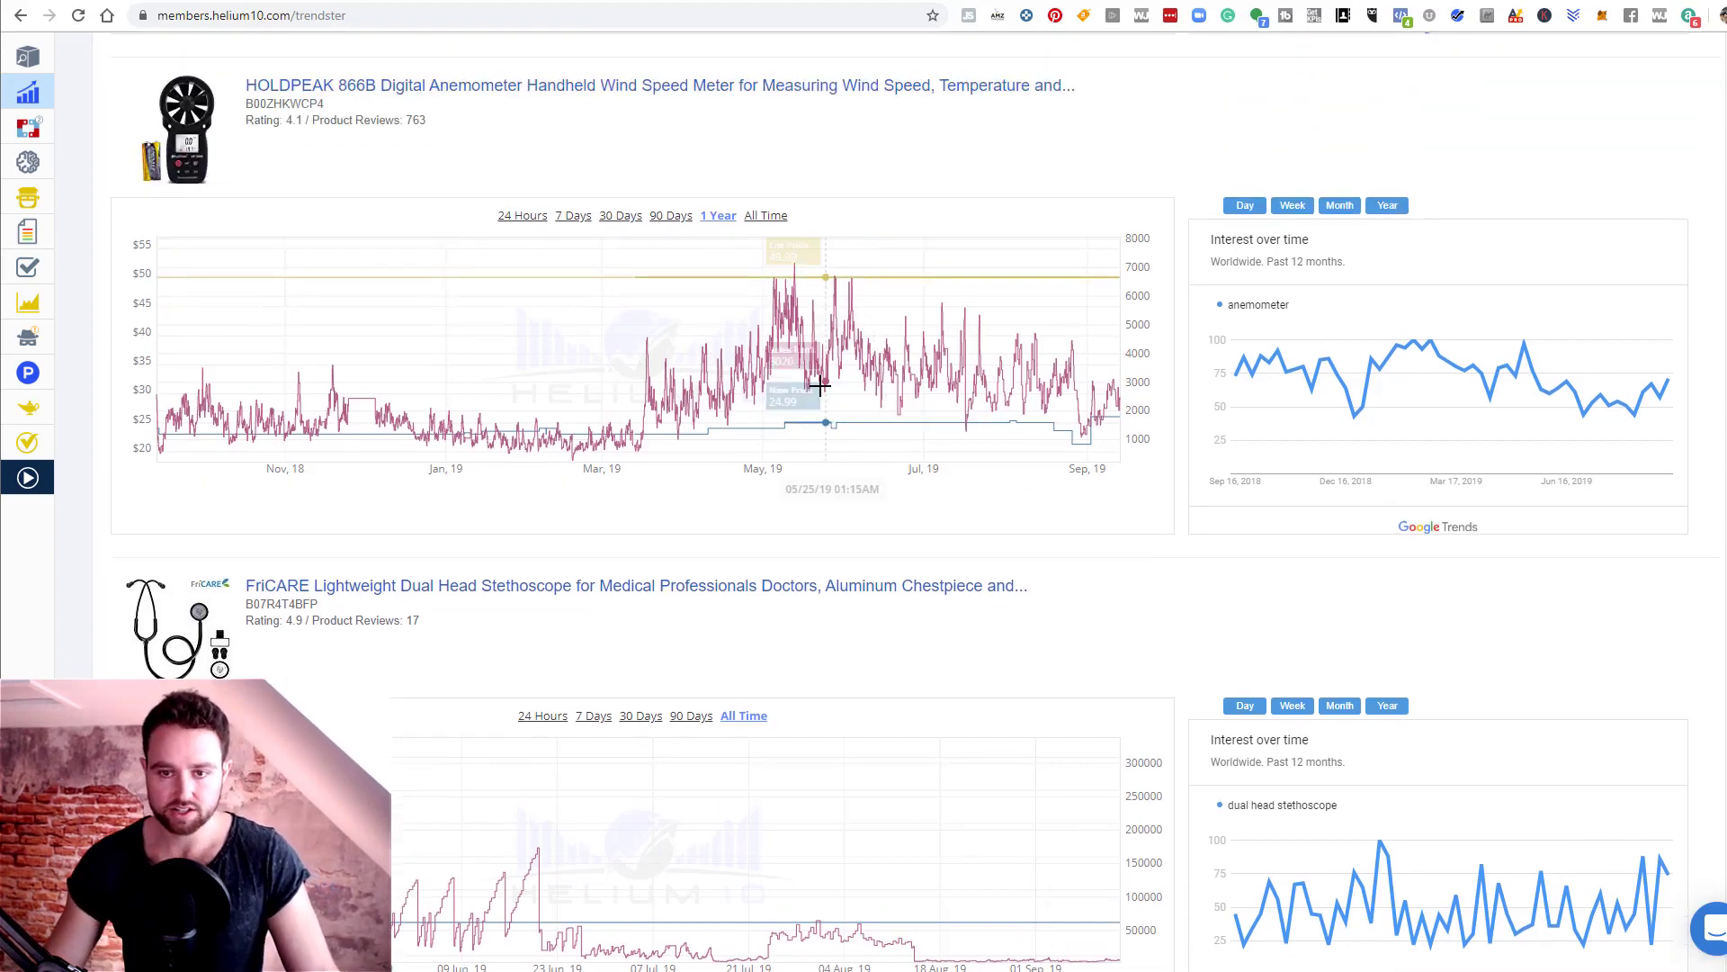
Examine the past year's price, rank and search interest charts for the HOLDPEAK anemometer and the fishing magnet
scroll(809, 386, down, 1)
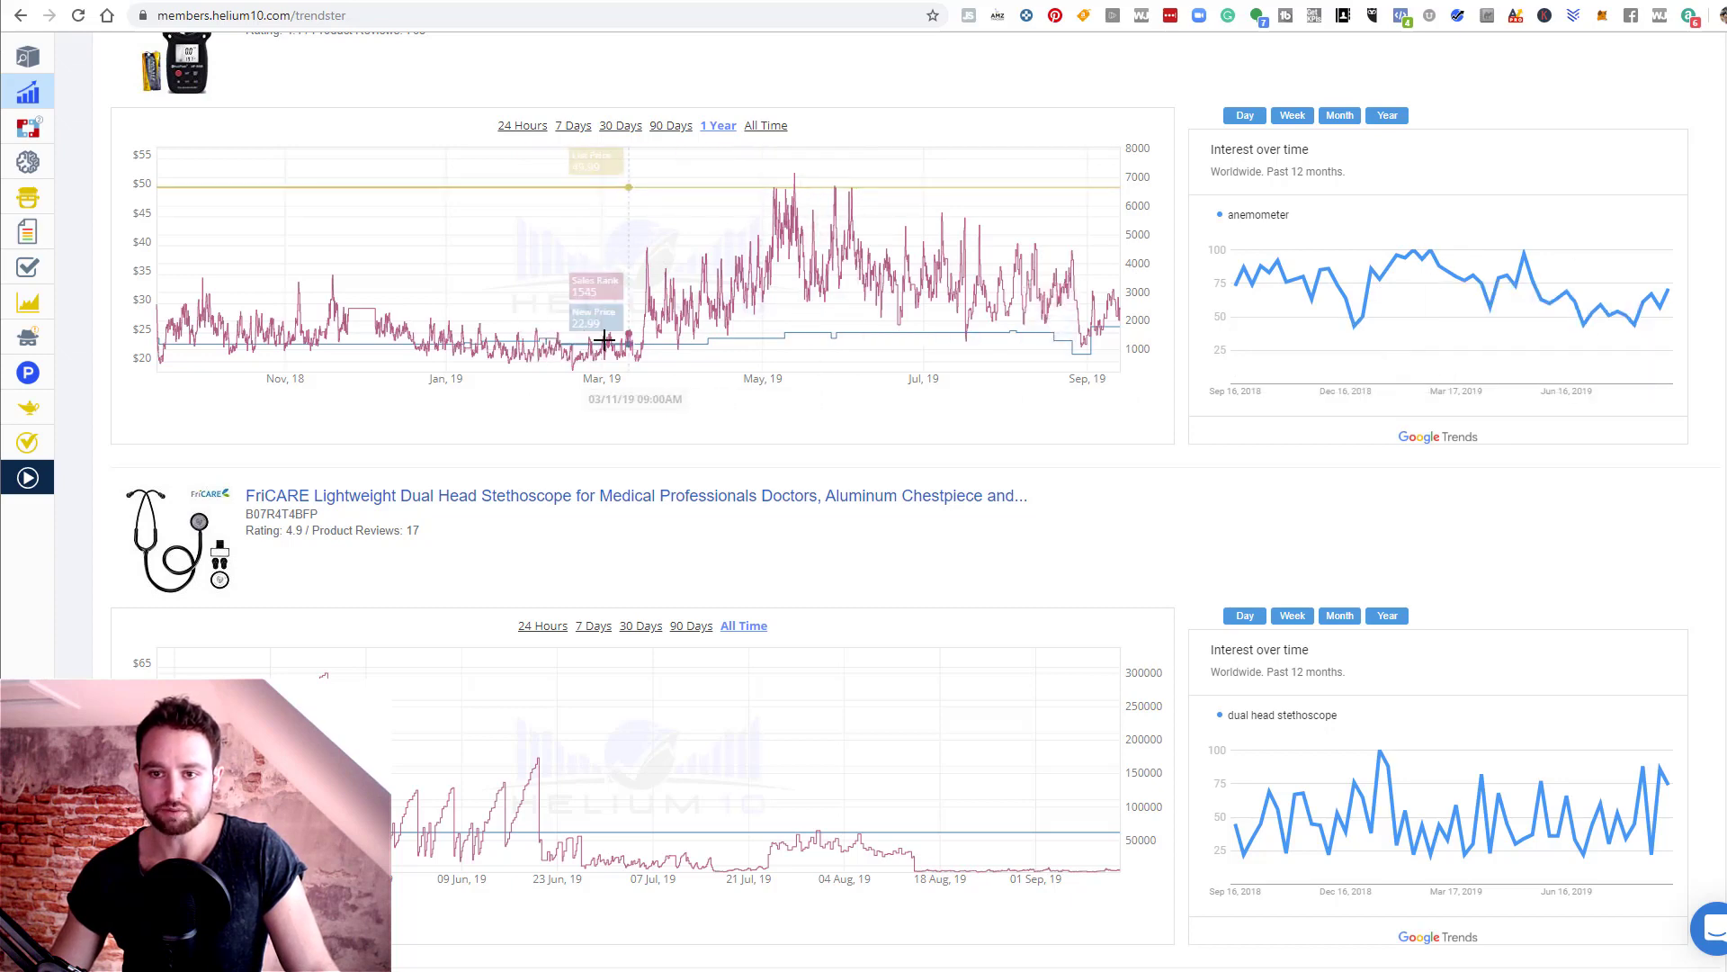
scroll(480, 447, up, 1)
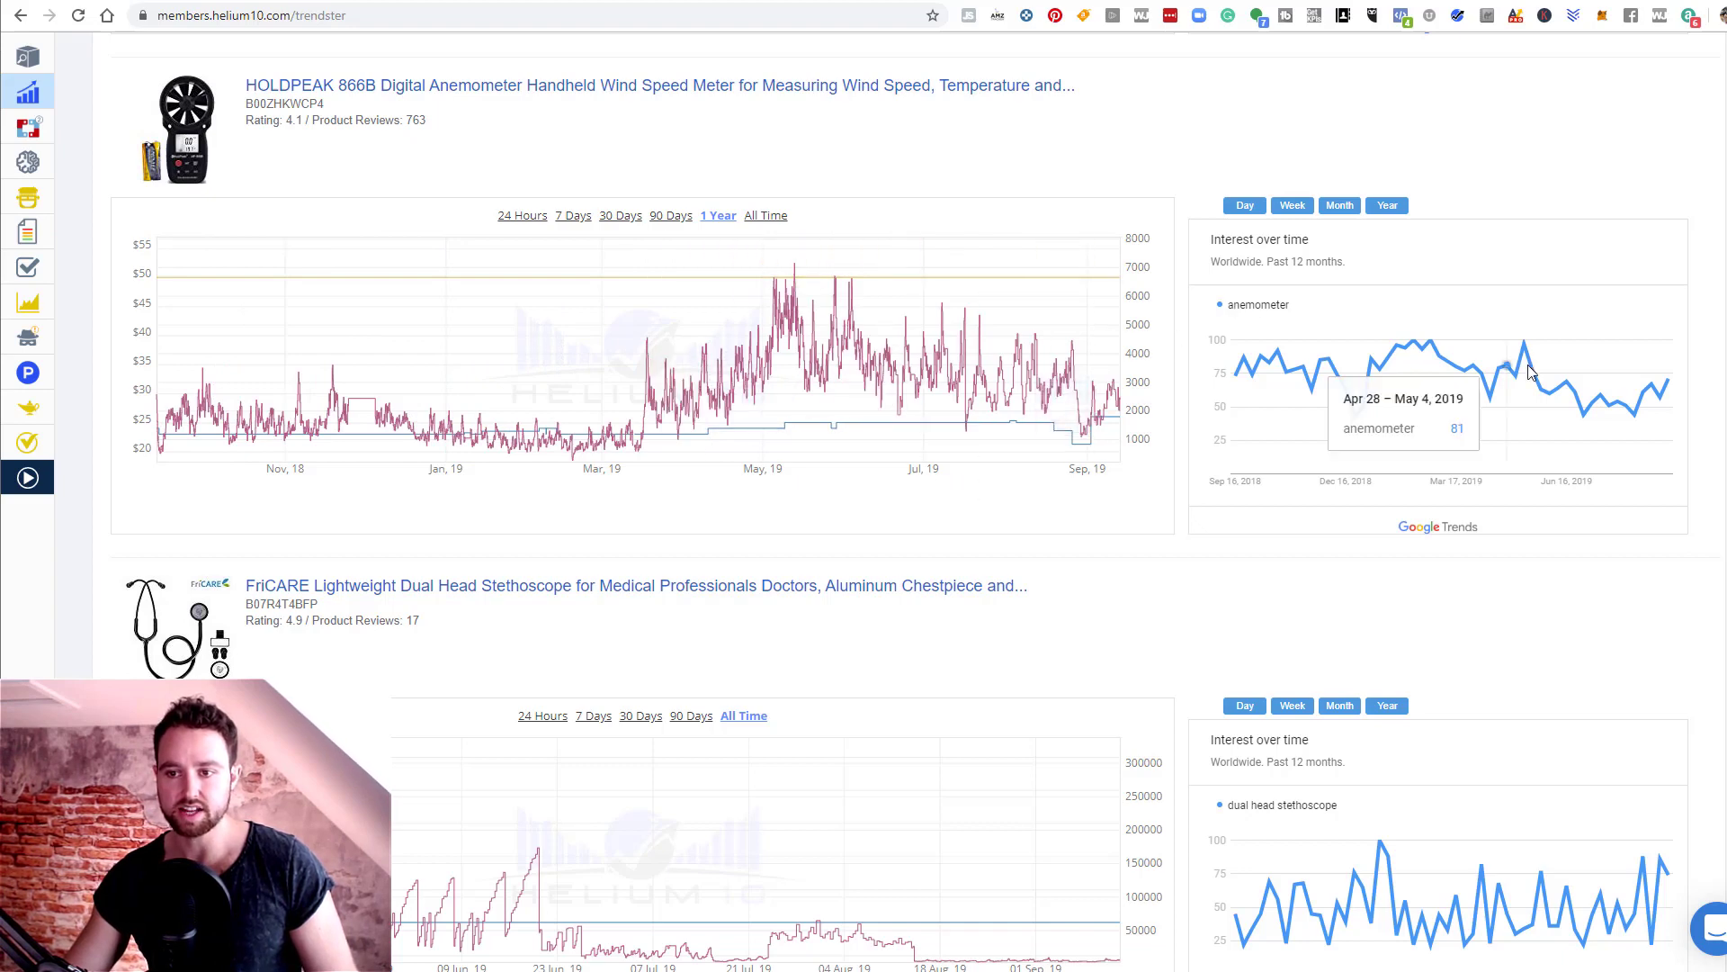
scroll(1484, 477, down, 2)
scroll(1458, 480, up, 9)
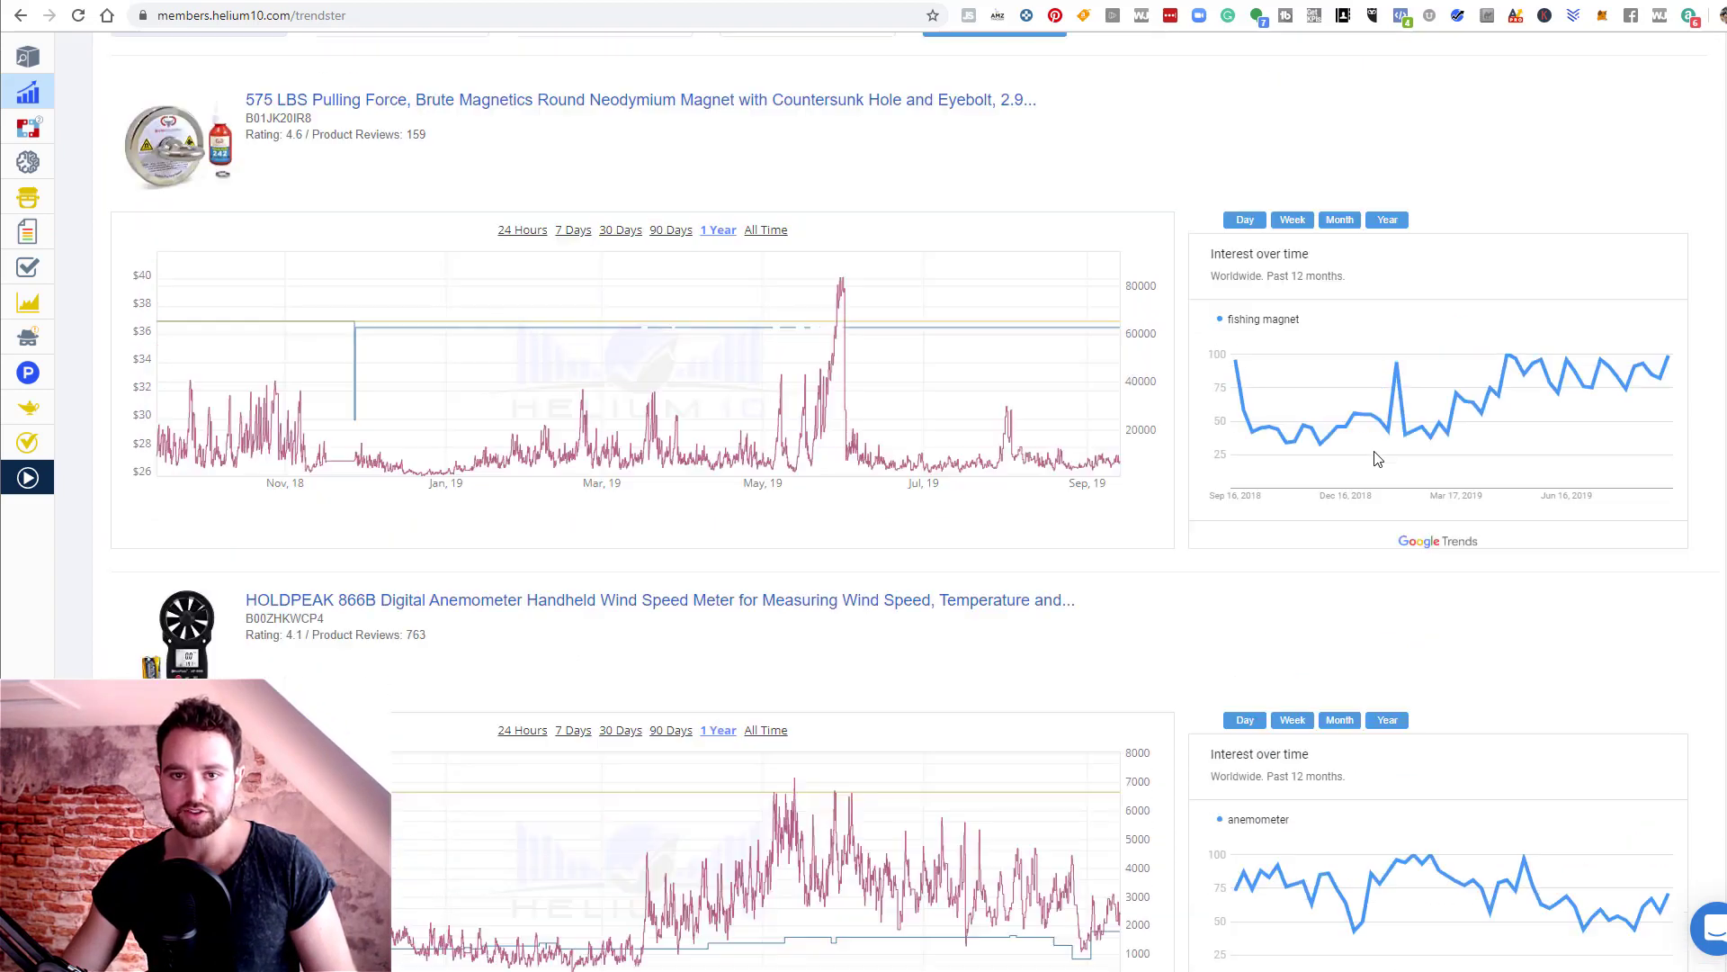
scroll(569, 375, down, 1)
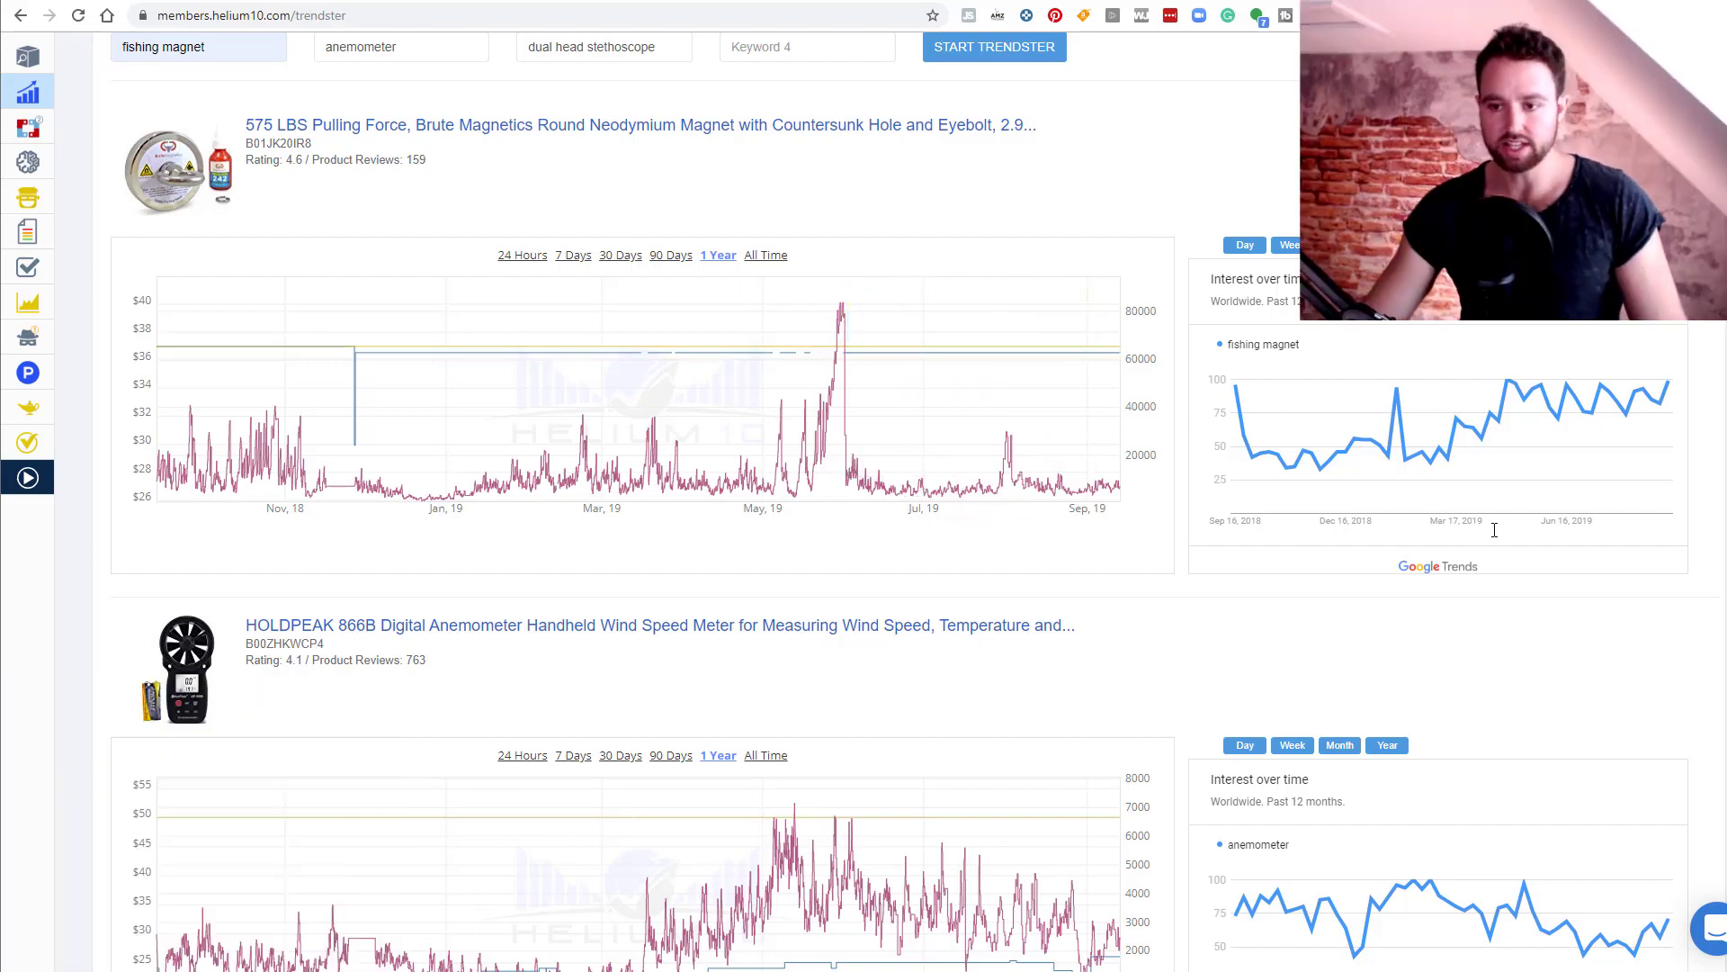
Compare the price, rank and search trends of the magnet, anemometer and dual head stethoscope for seasonality and stability
scroll(1320, 607, down, 8)
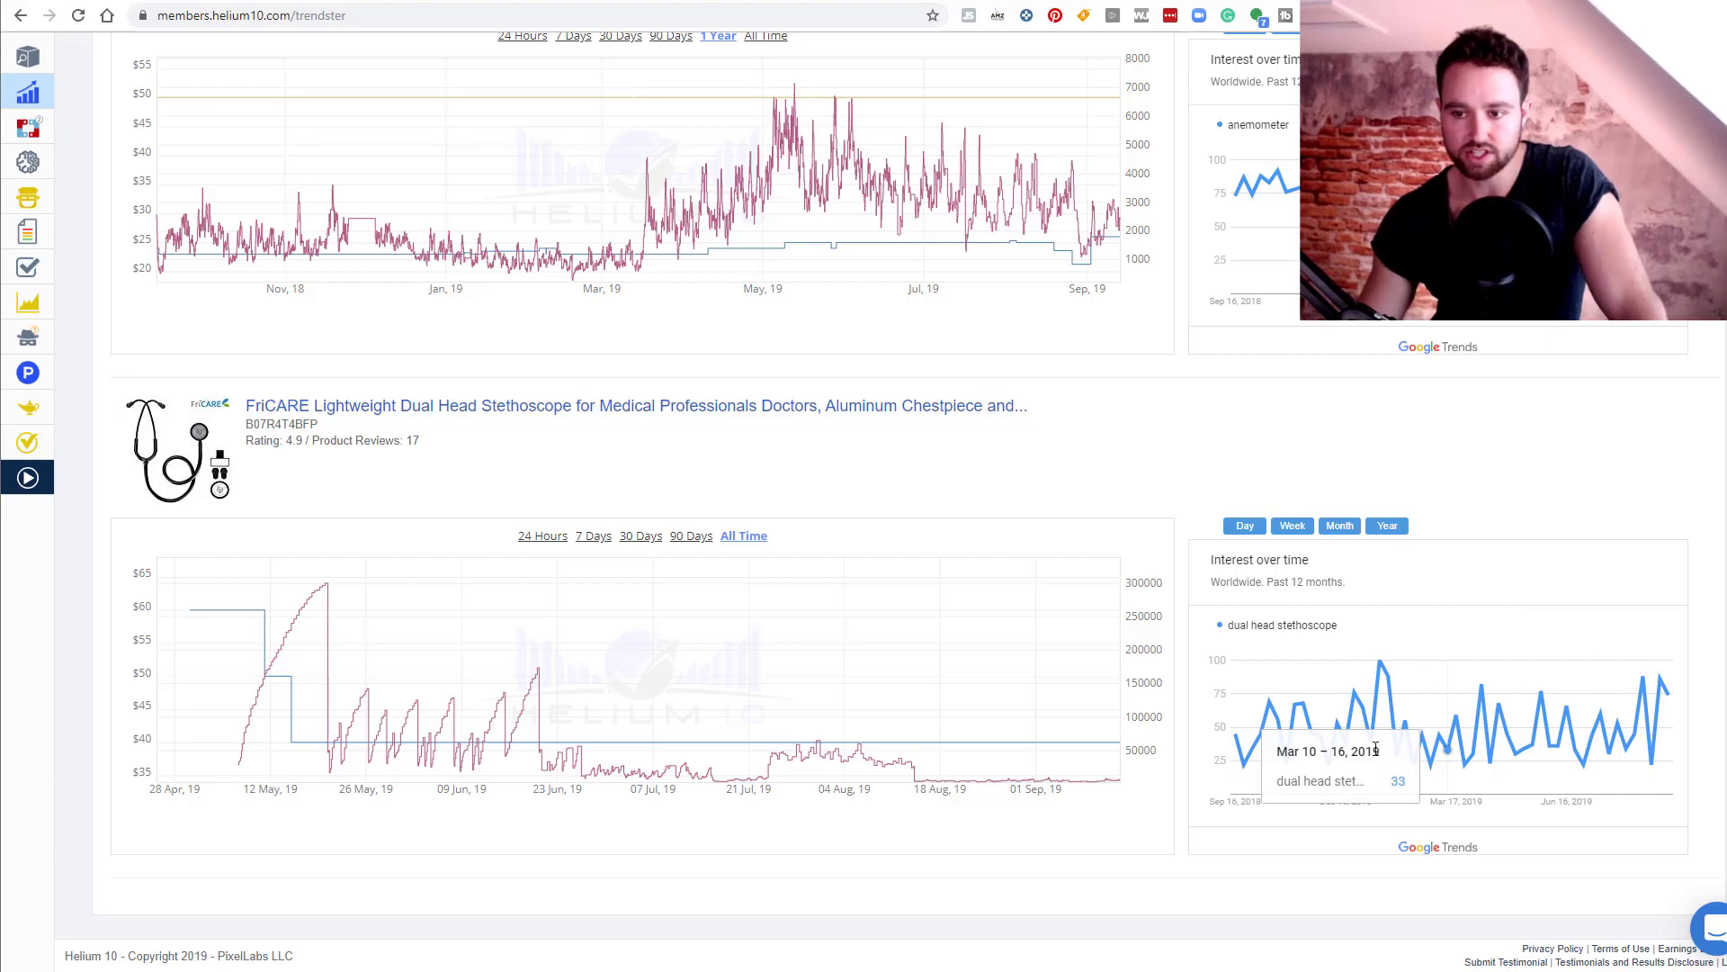
scroll(1154, 559, up, 6)
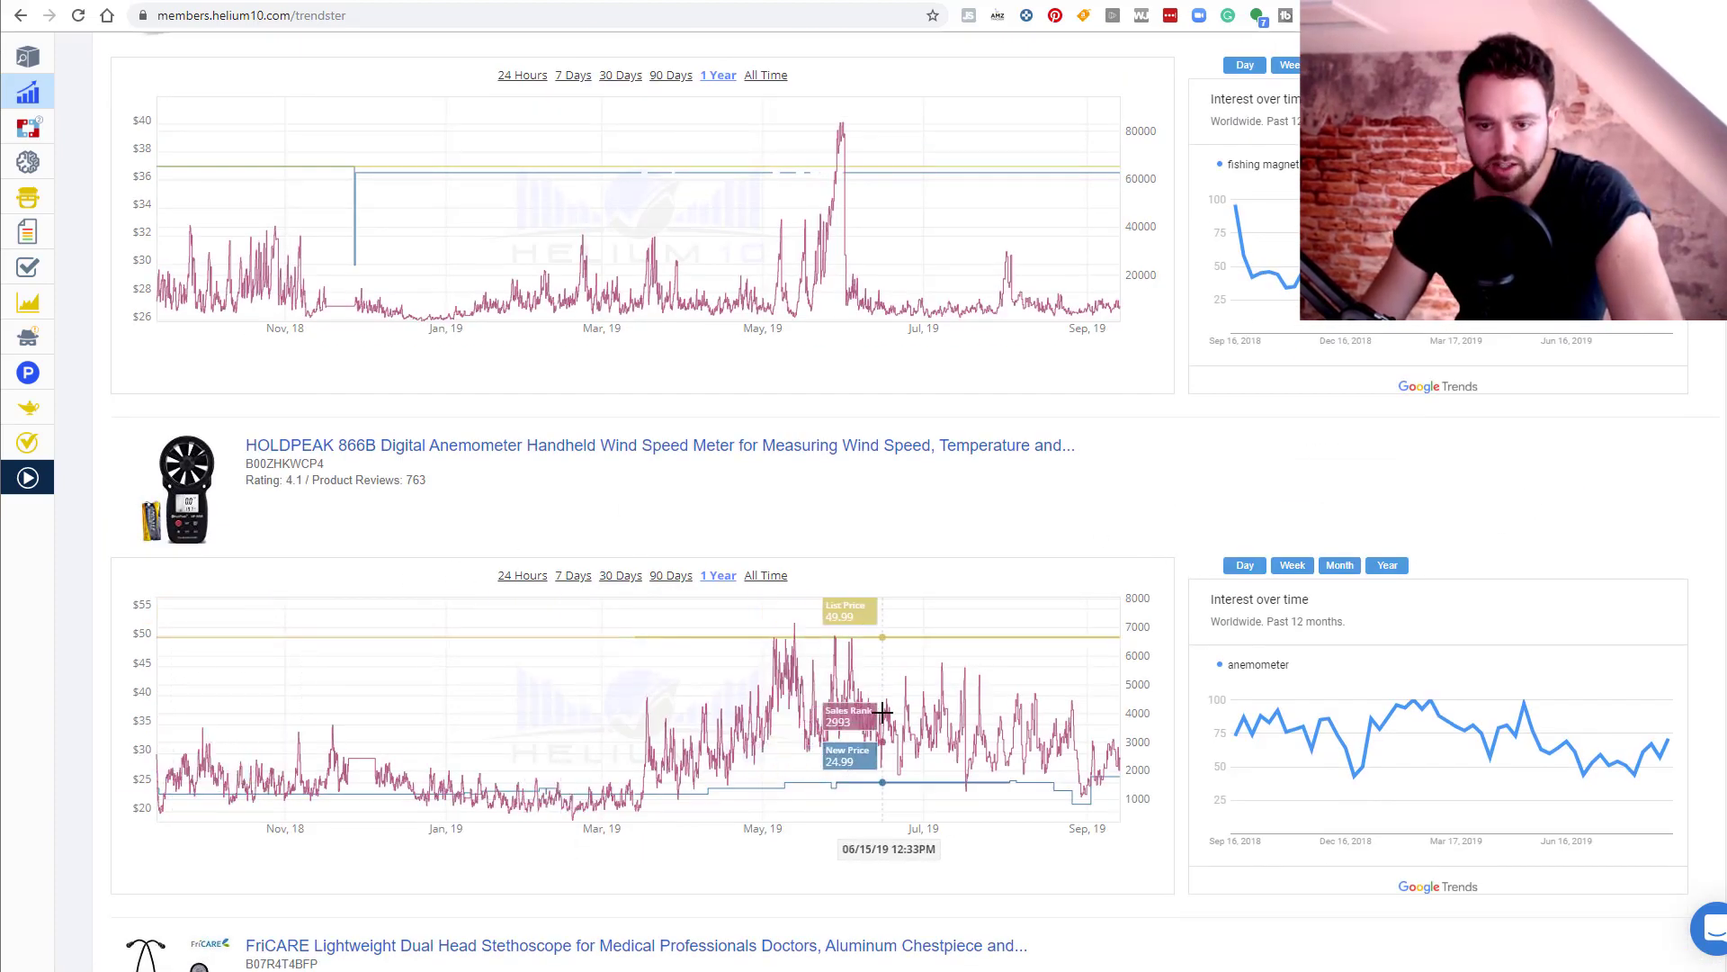
scroll(882, 712, up, 3)
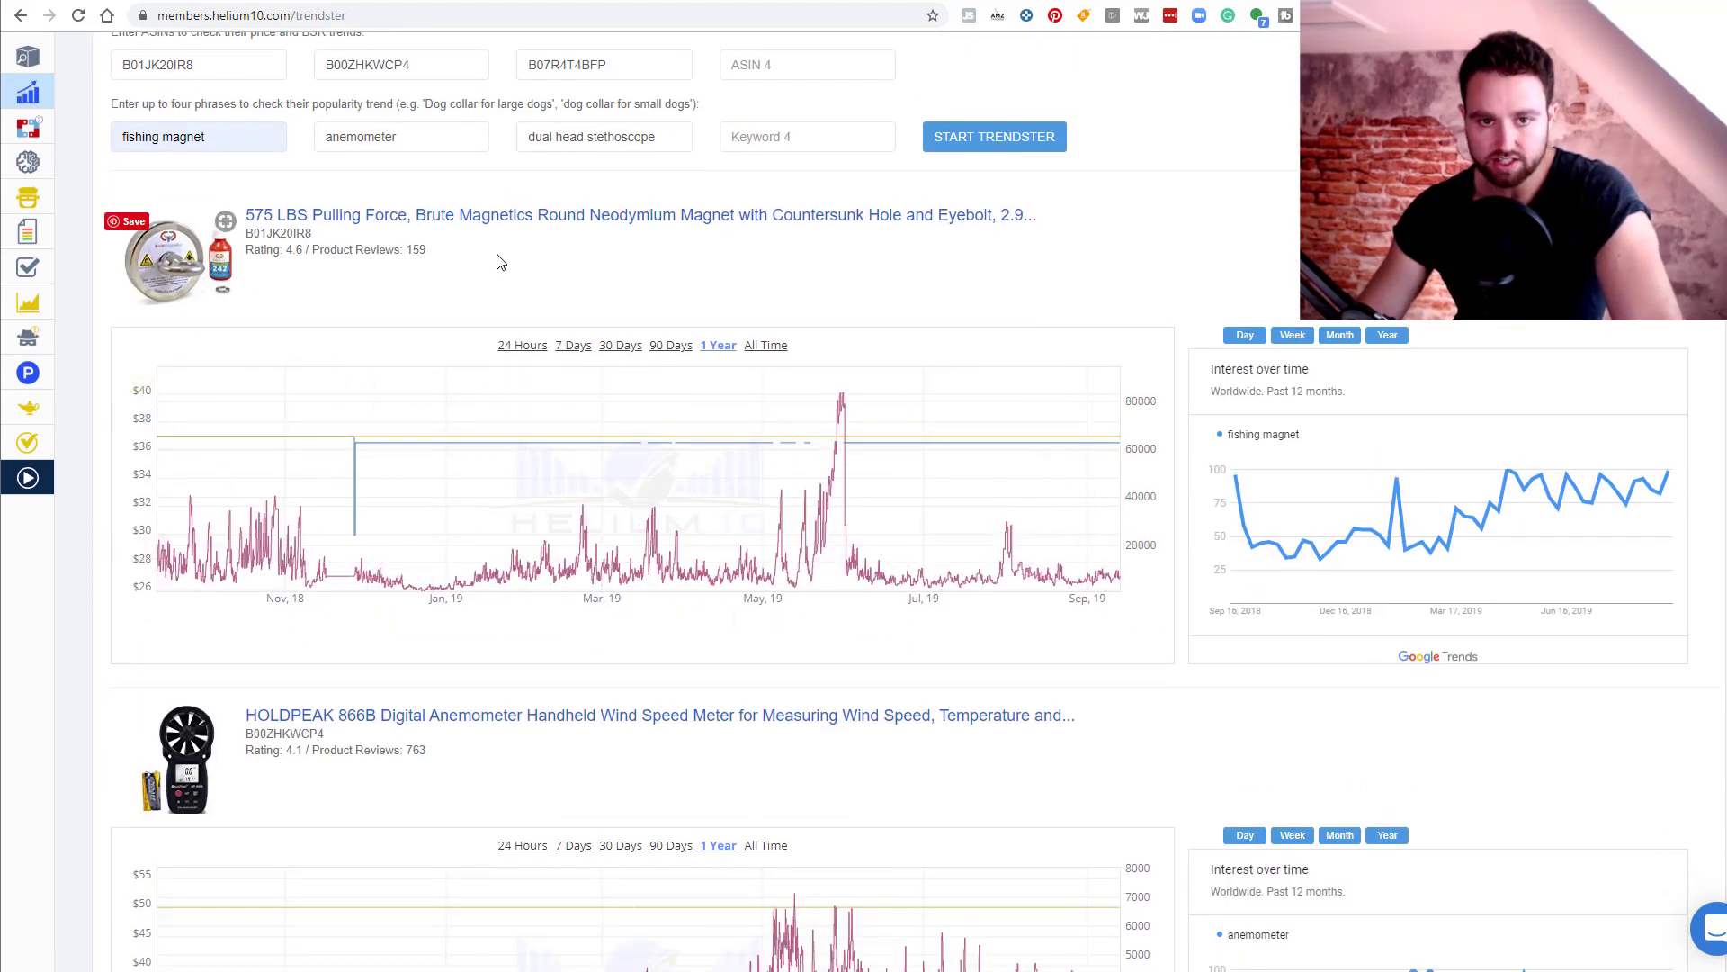
scroll(350, 310, down, 4)
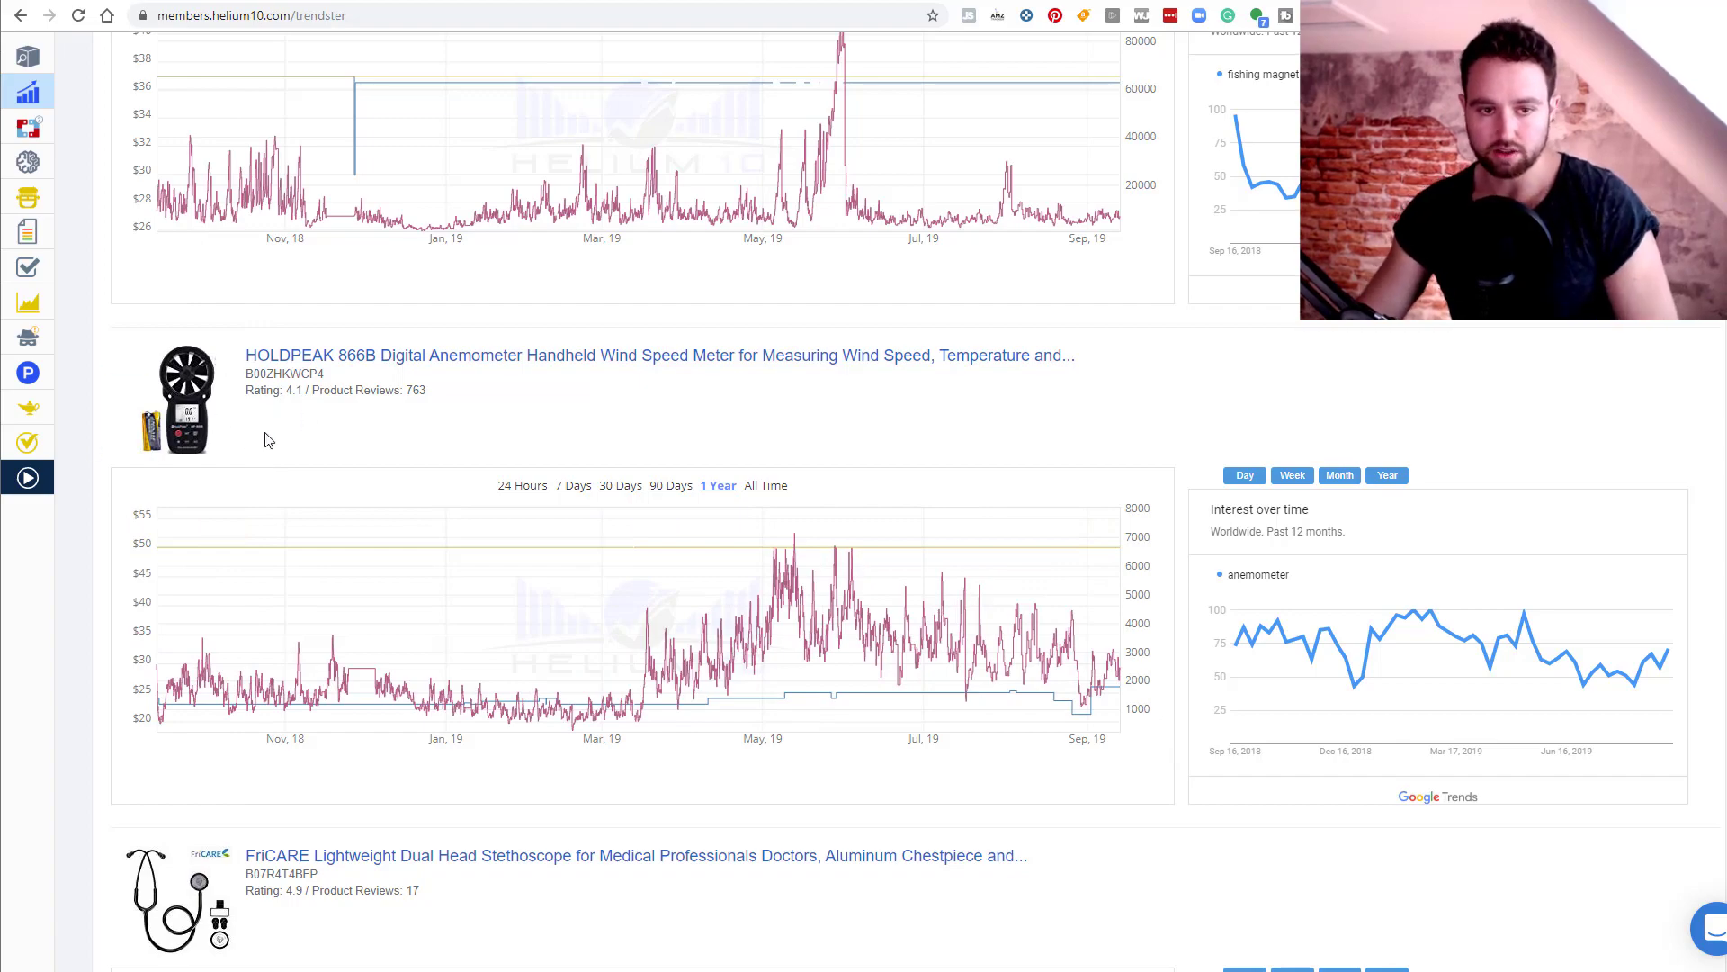
scroll(578, 279, up, 3)
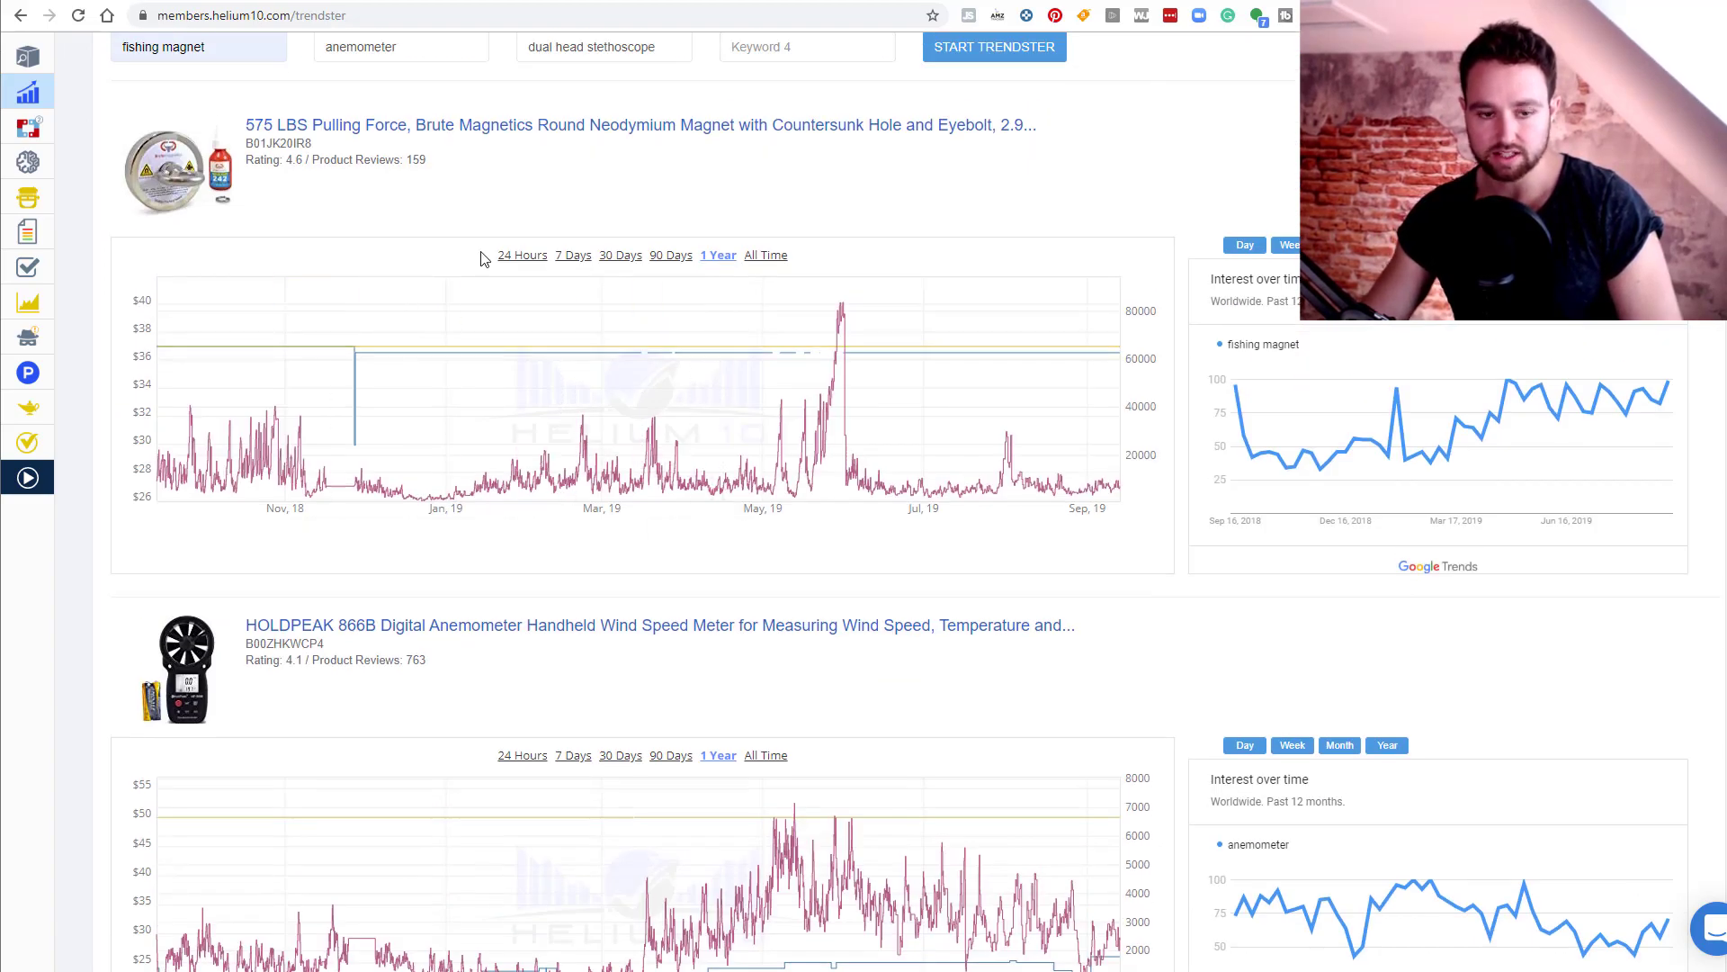
scroll(539, 360, down, 8)
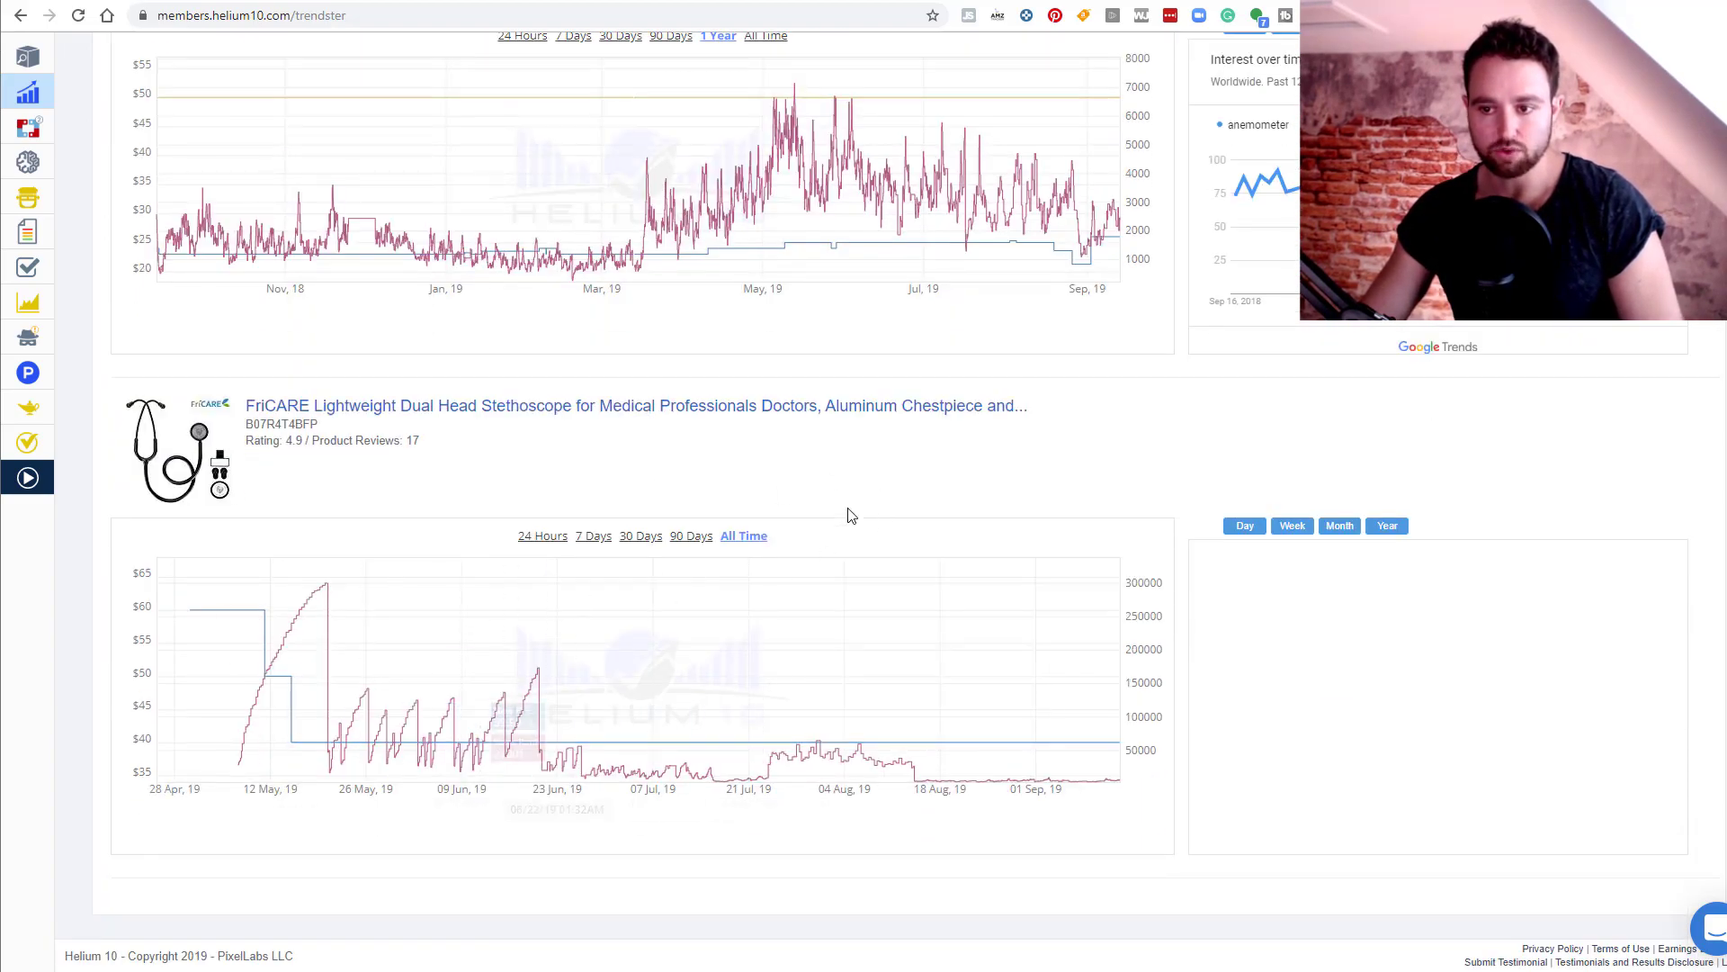
scroll(863, 558, up, 9)
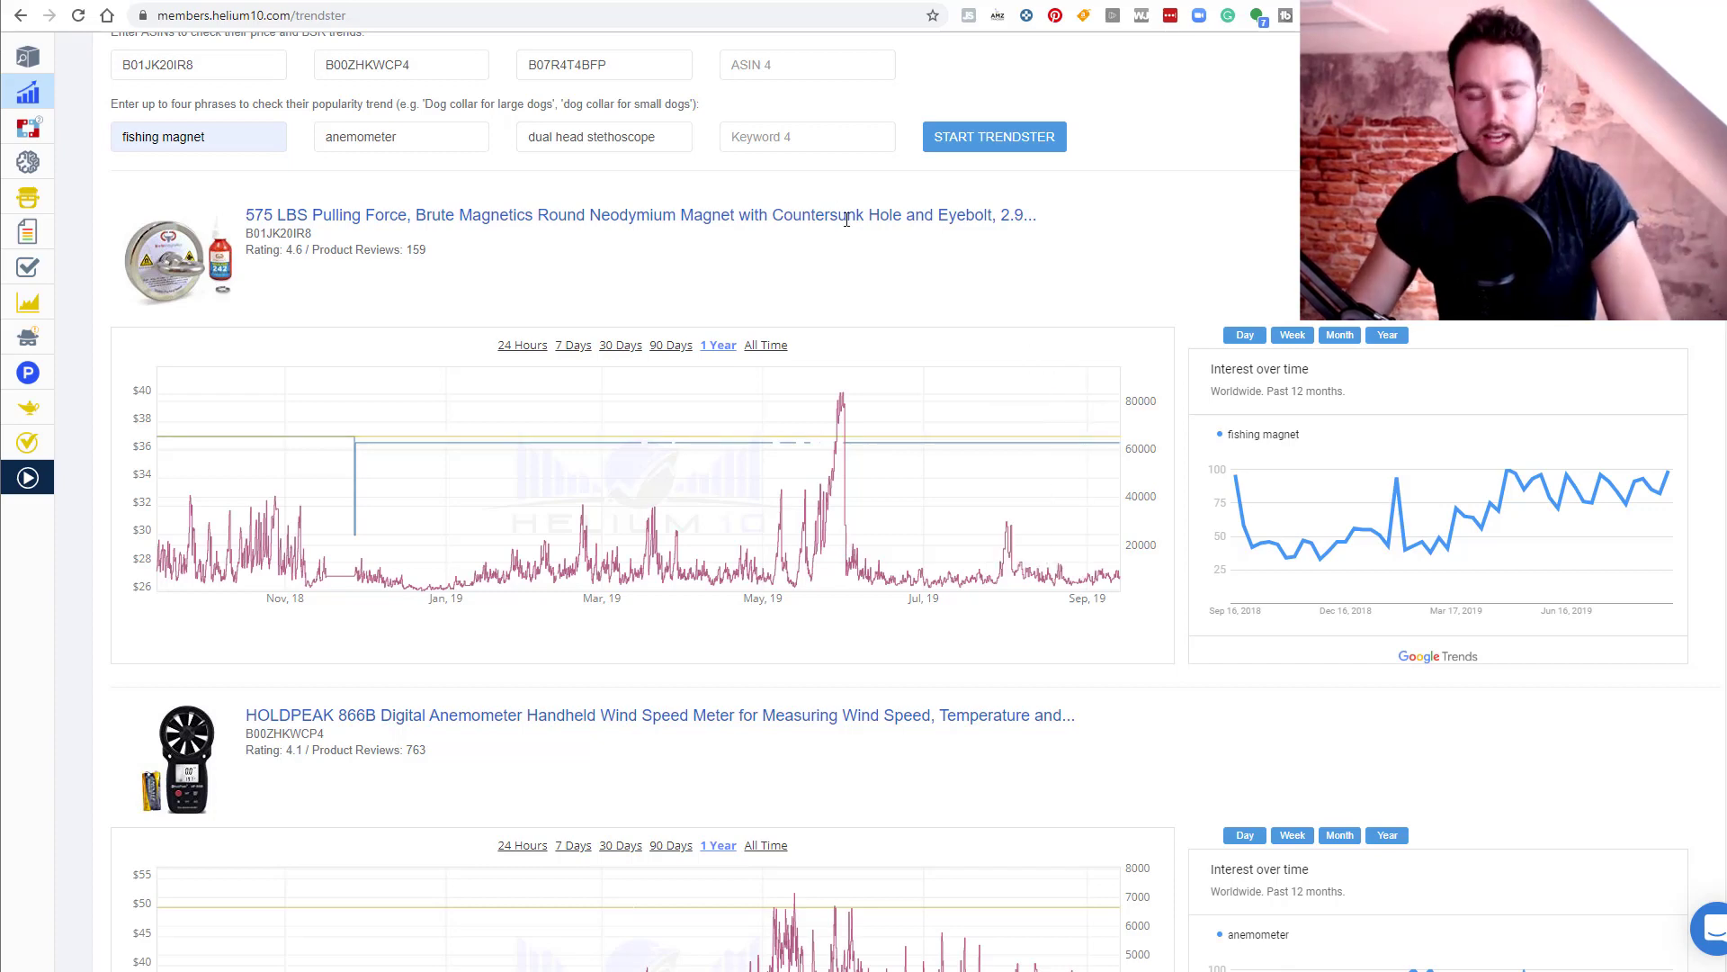
scroll(950, 252, up, 2)
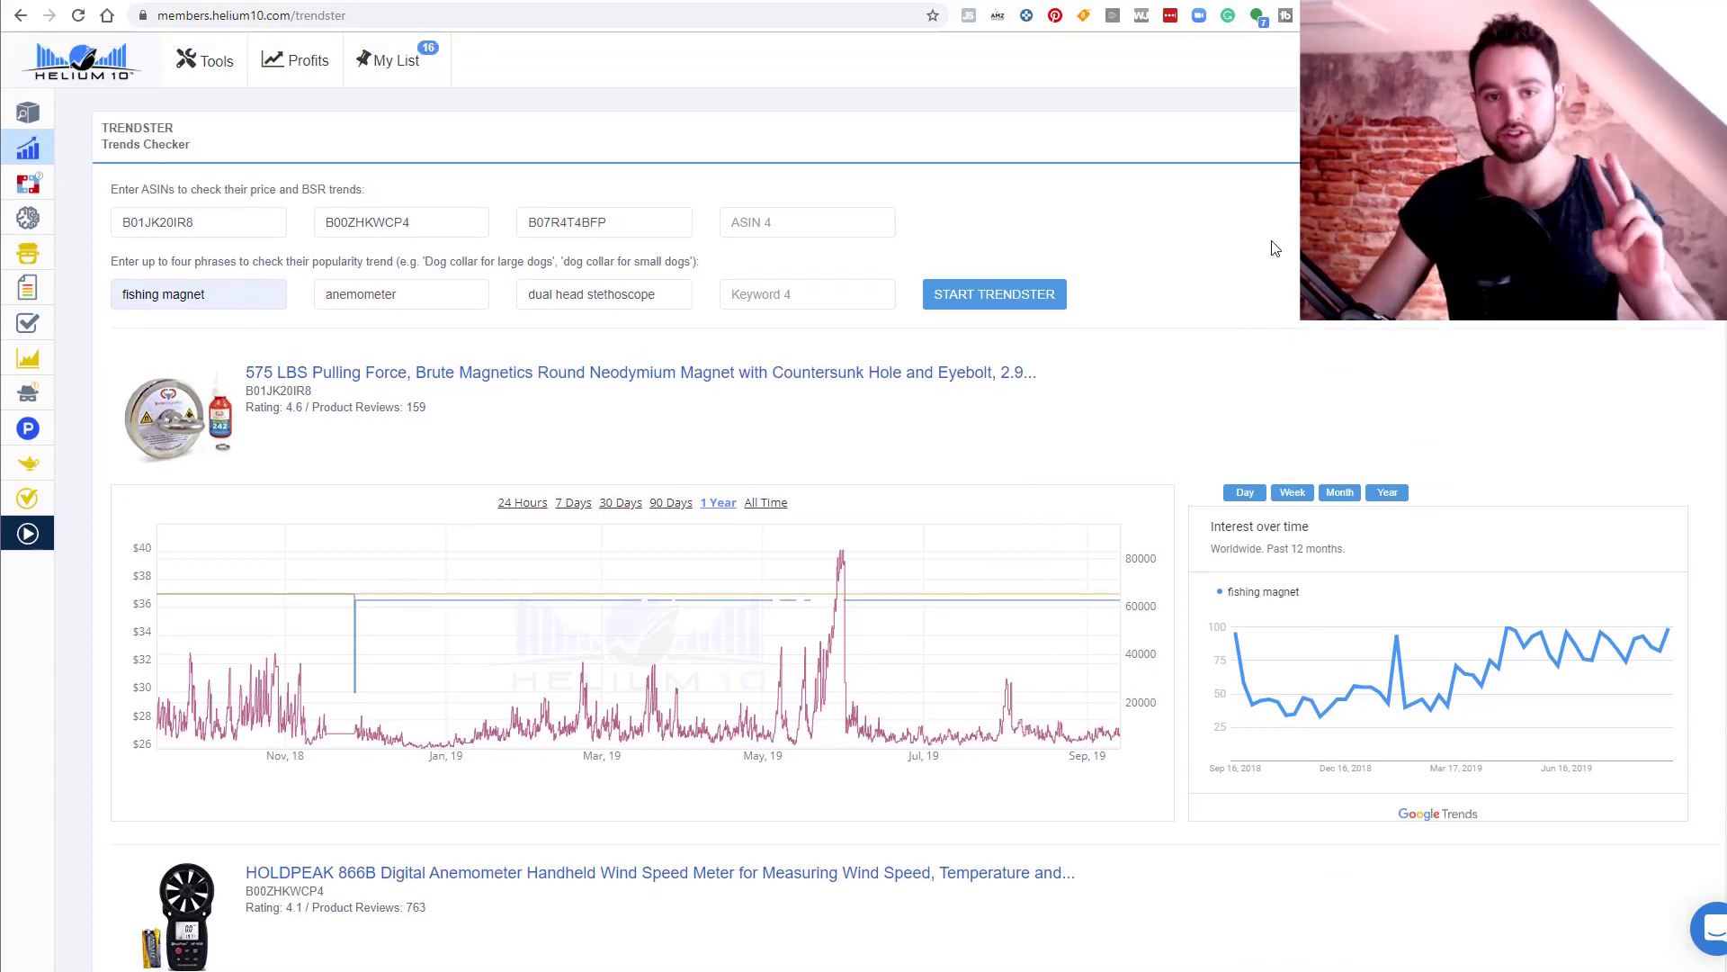
scroll(1249, 227, down, 5)
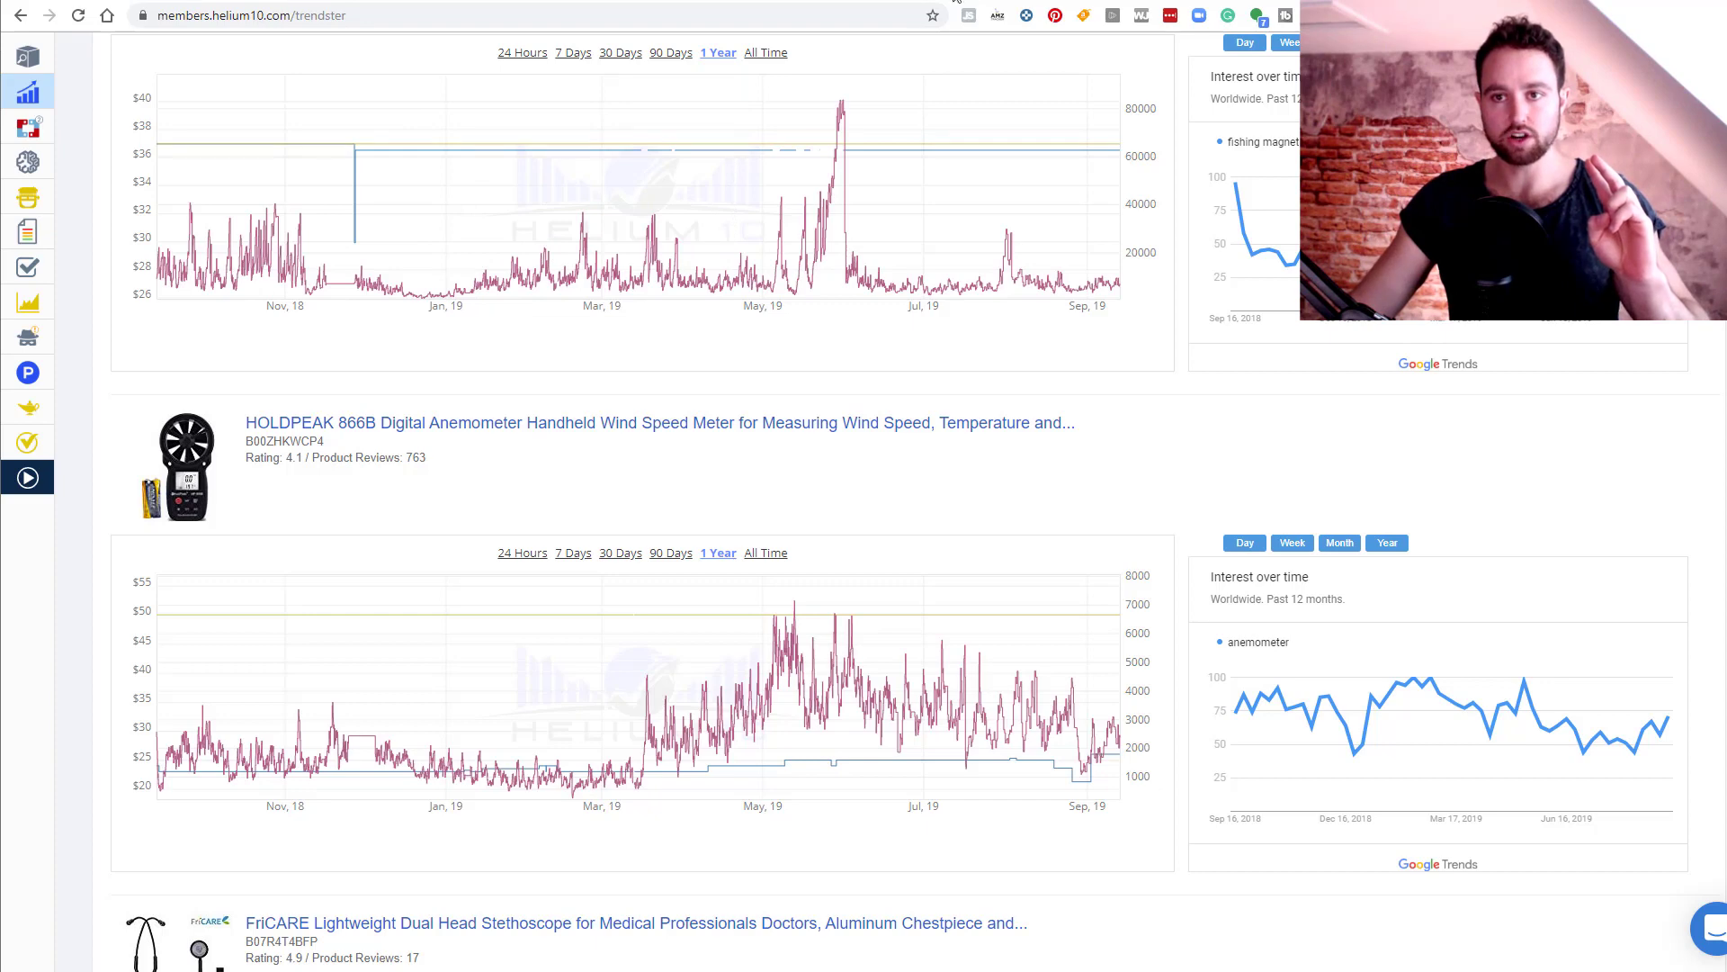
Run Trendster for ASINs B07J64TCBQ, B00ZHKWCP4 and B01FTPX566 with phrases wind speed meter, anemometer and air flow thermometer, showing the BTMETER chart over All Time
click(961, 0)
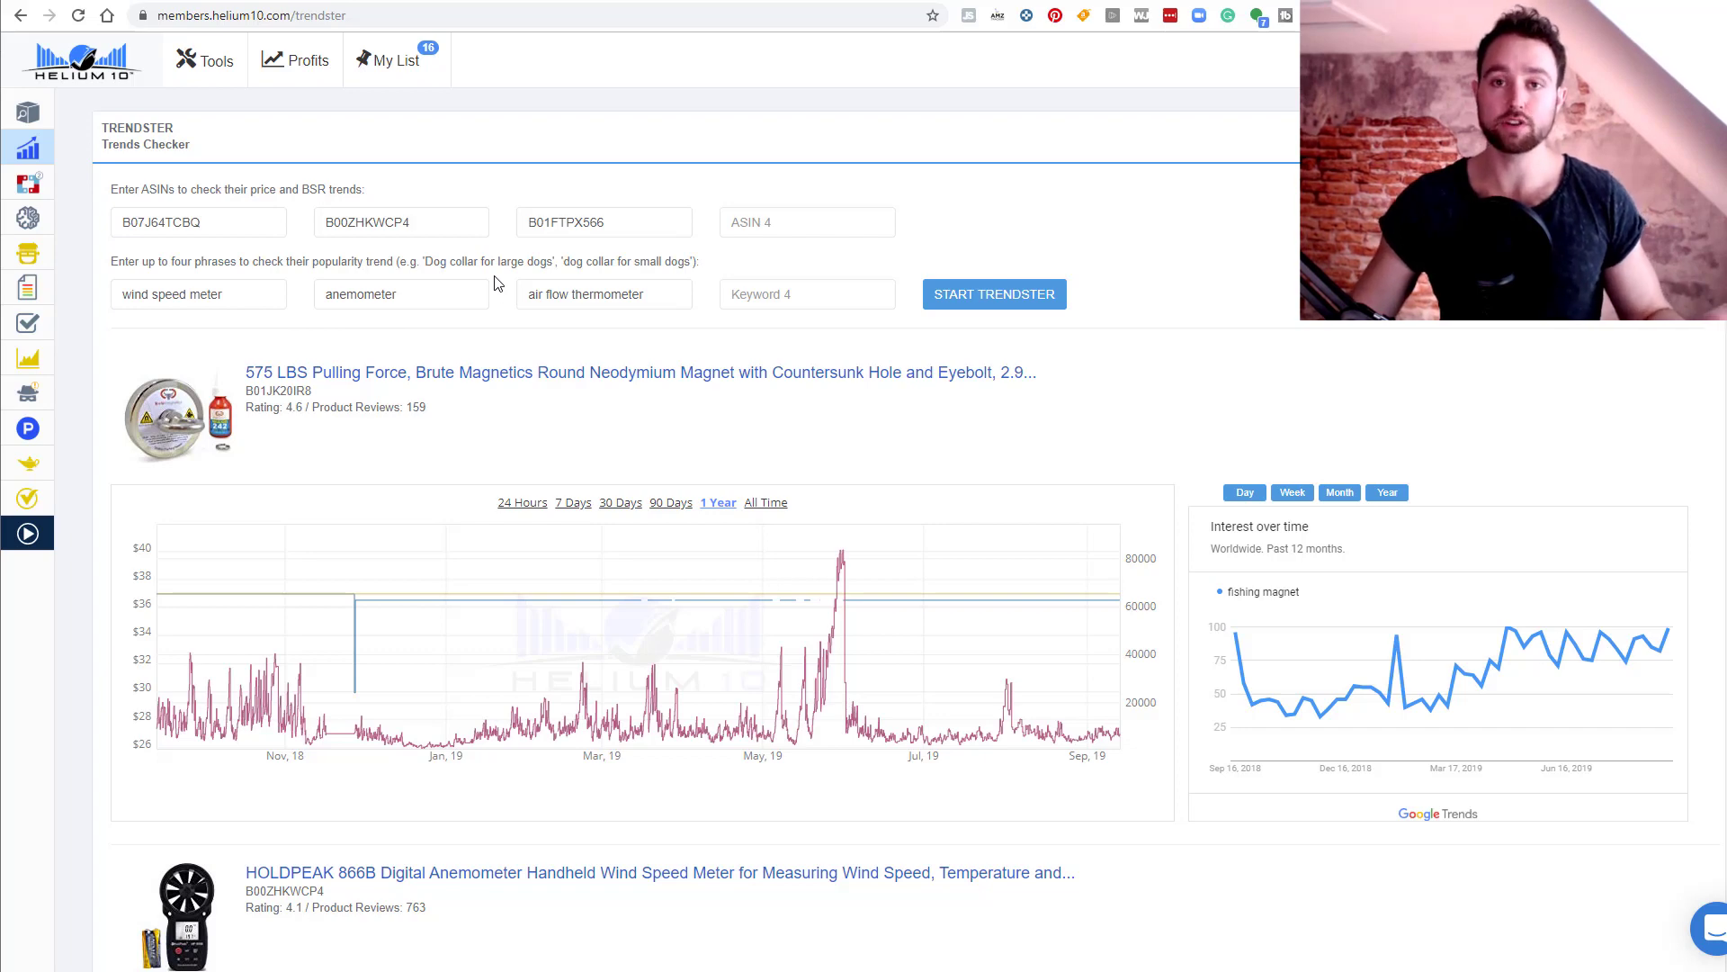
click(1022, 297)
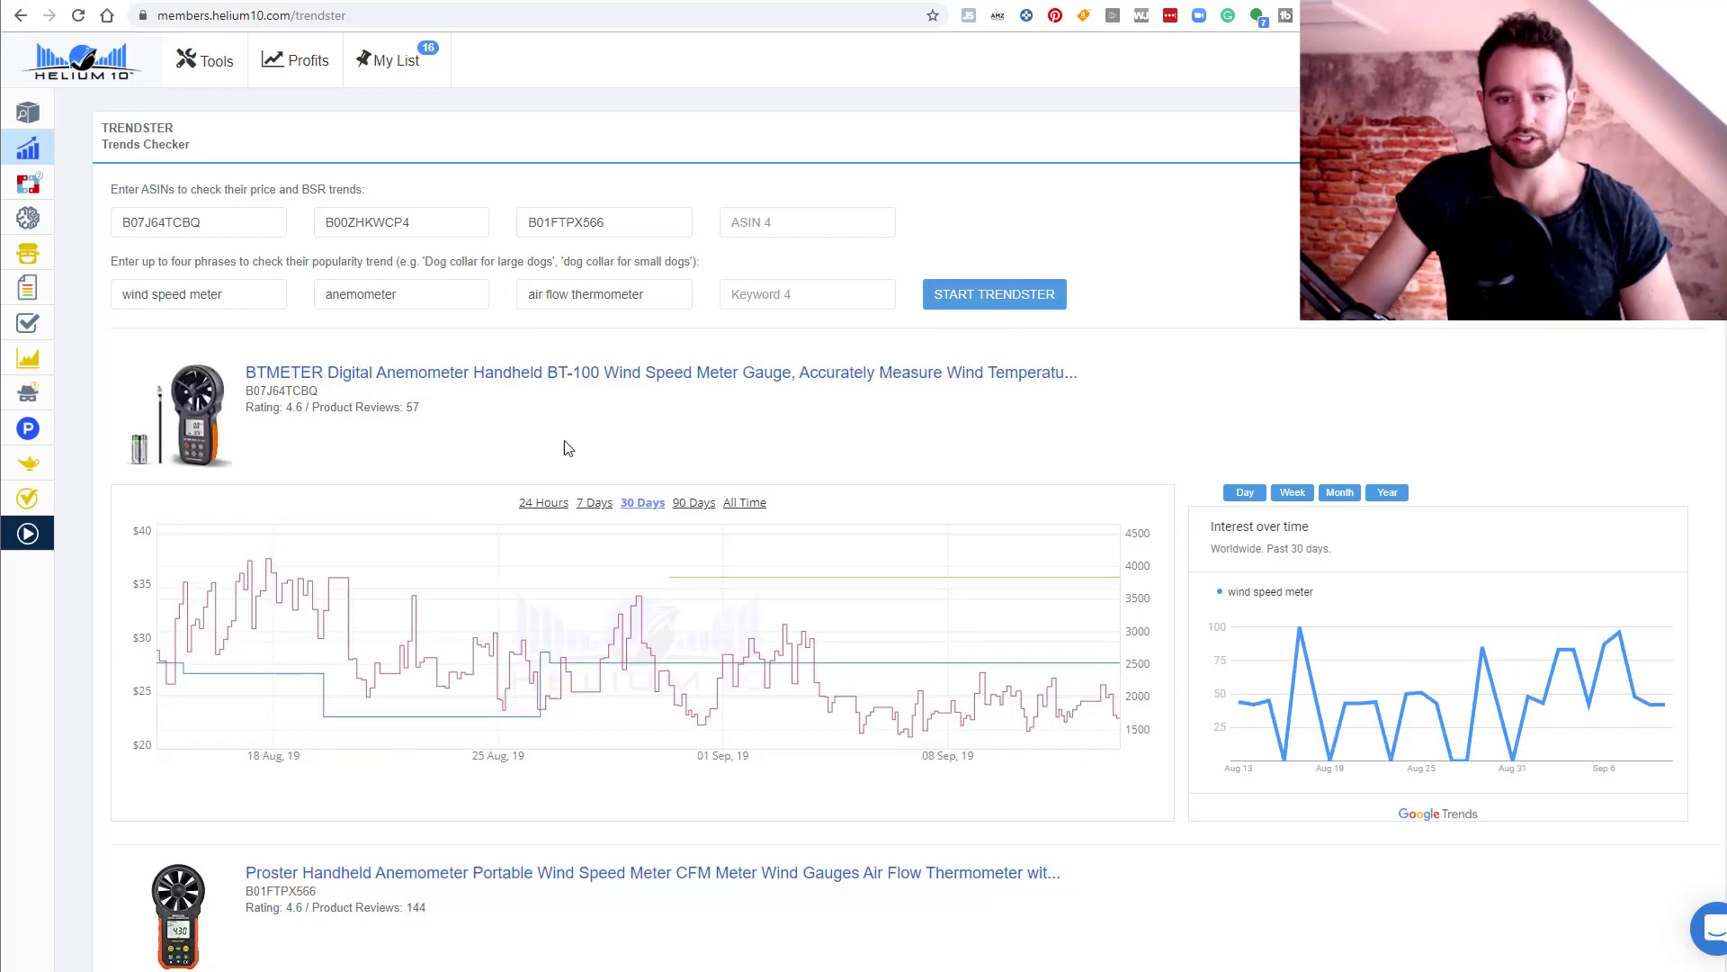
click(746, 503)
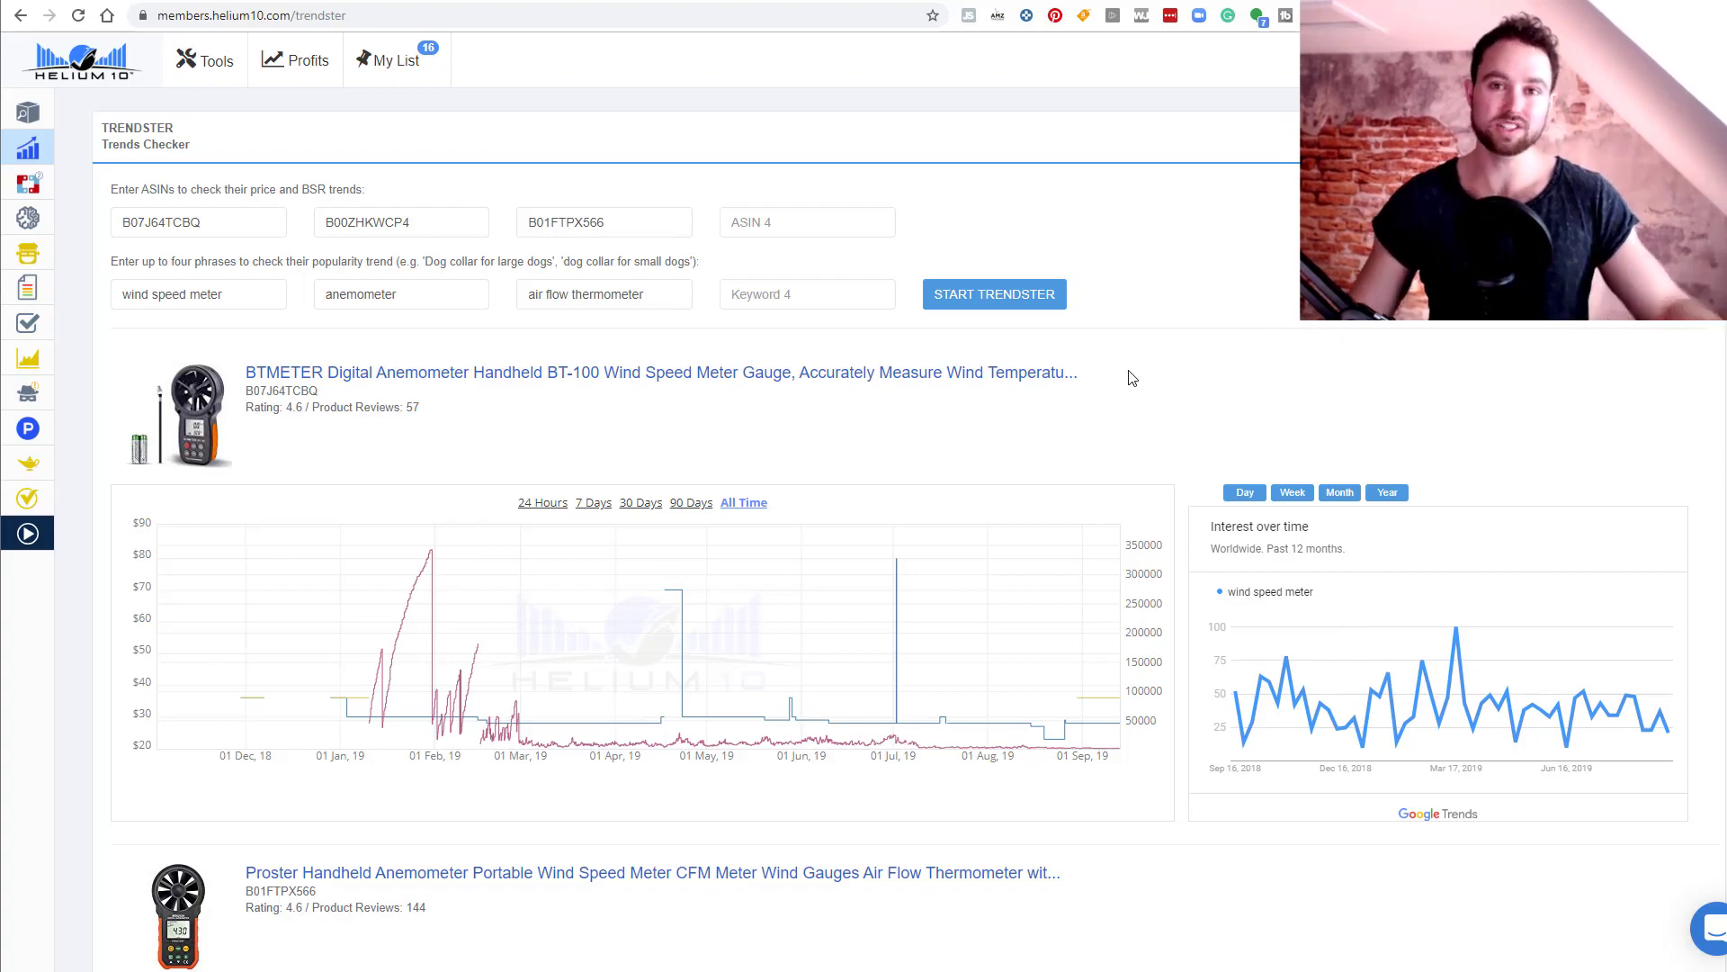
Compare the price, rank and search interest charts of the BTMETER, Proster and HOLDPEAK anemometers
scroll(1332, 408, down, 3)
scroll(1170, 315, up, 1)
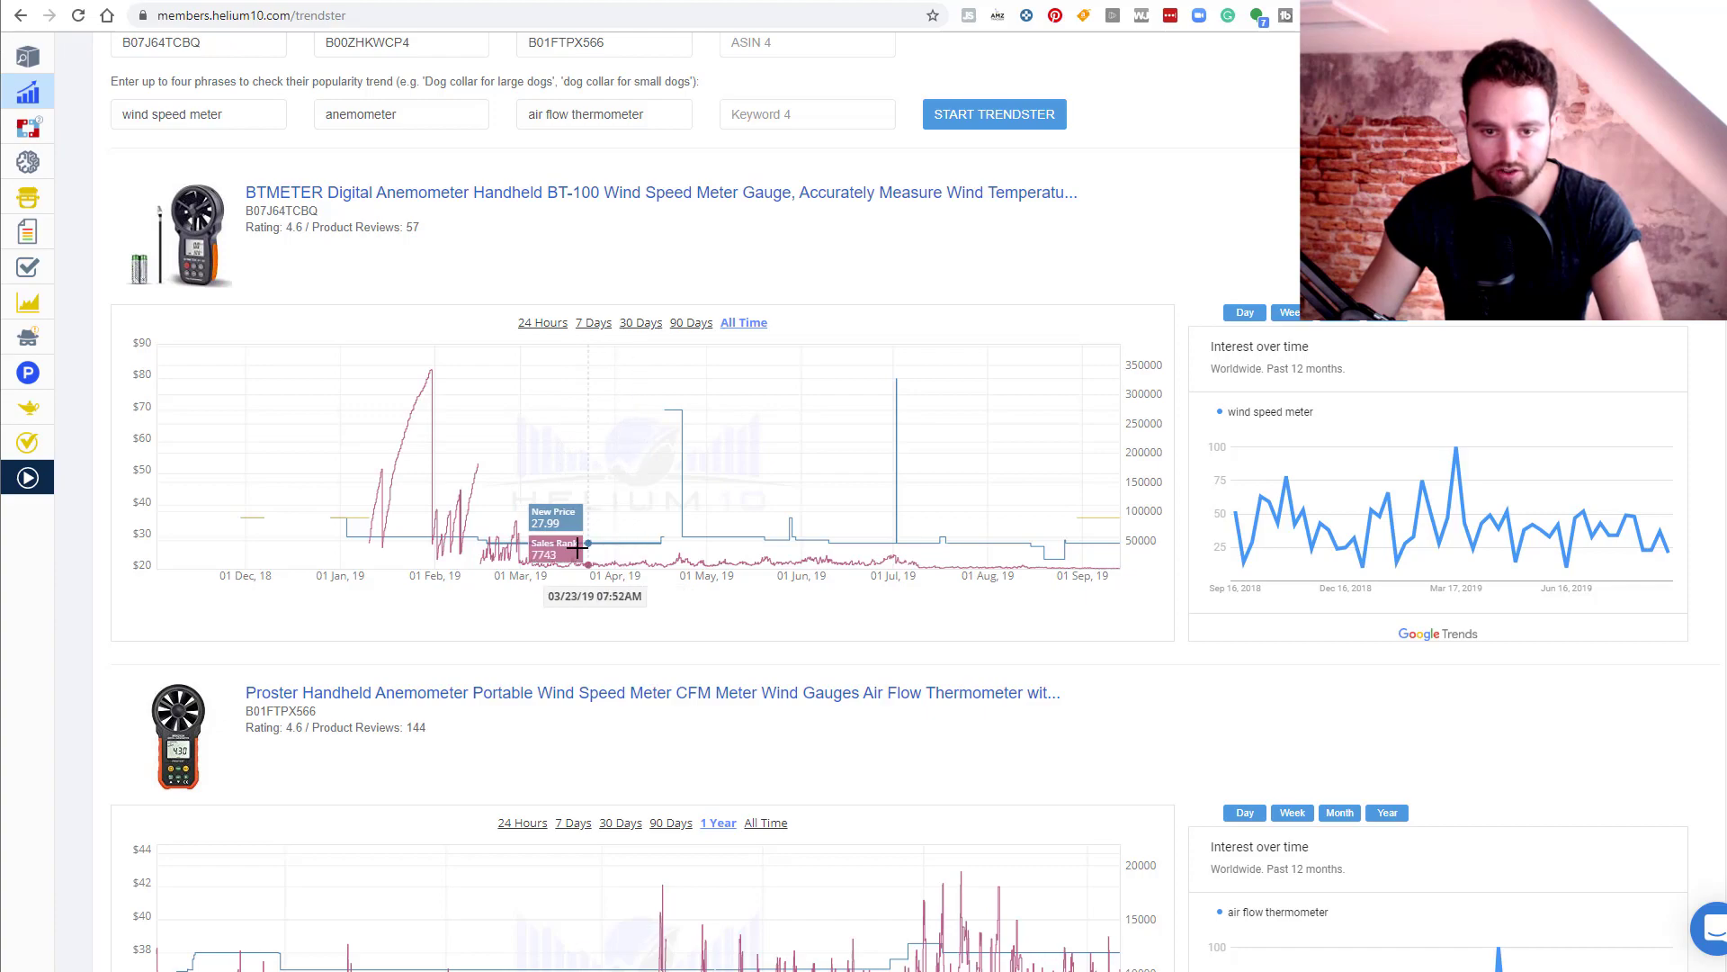
scroll(540, 546, down, 6)
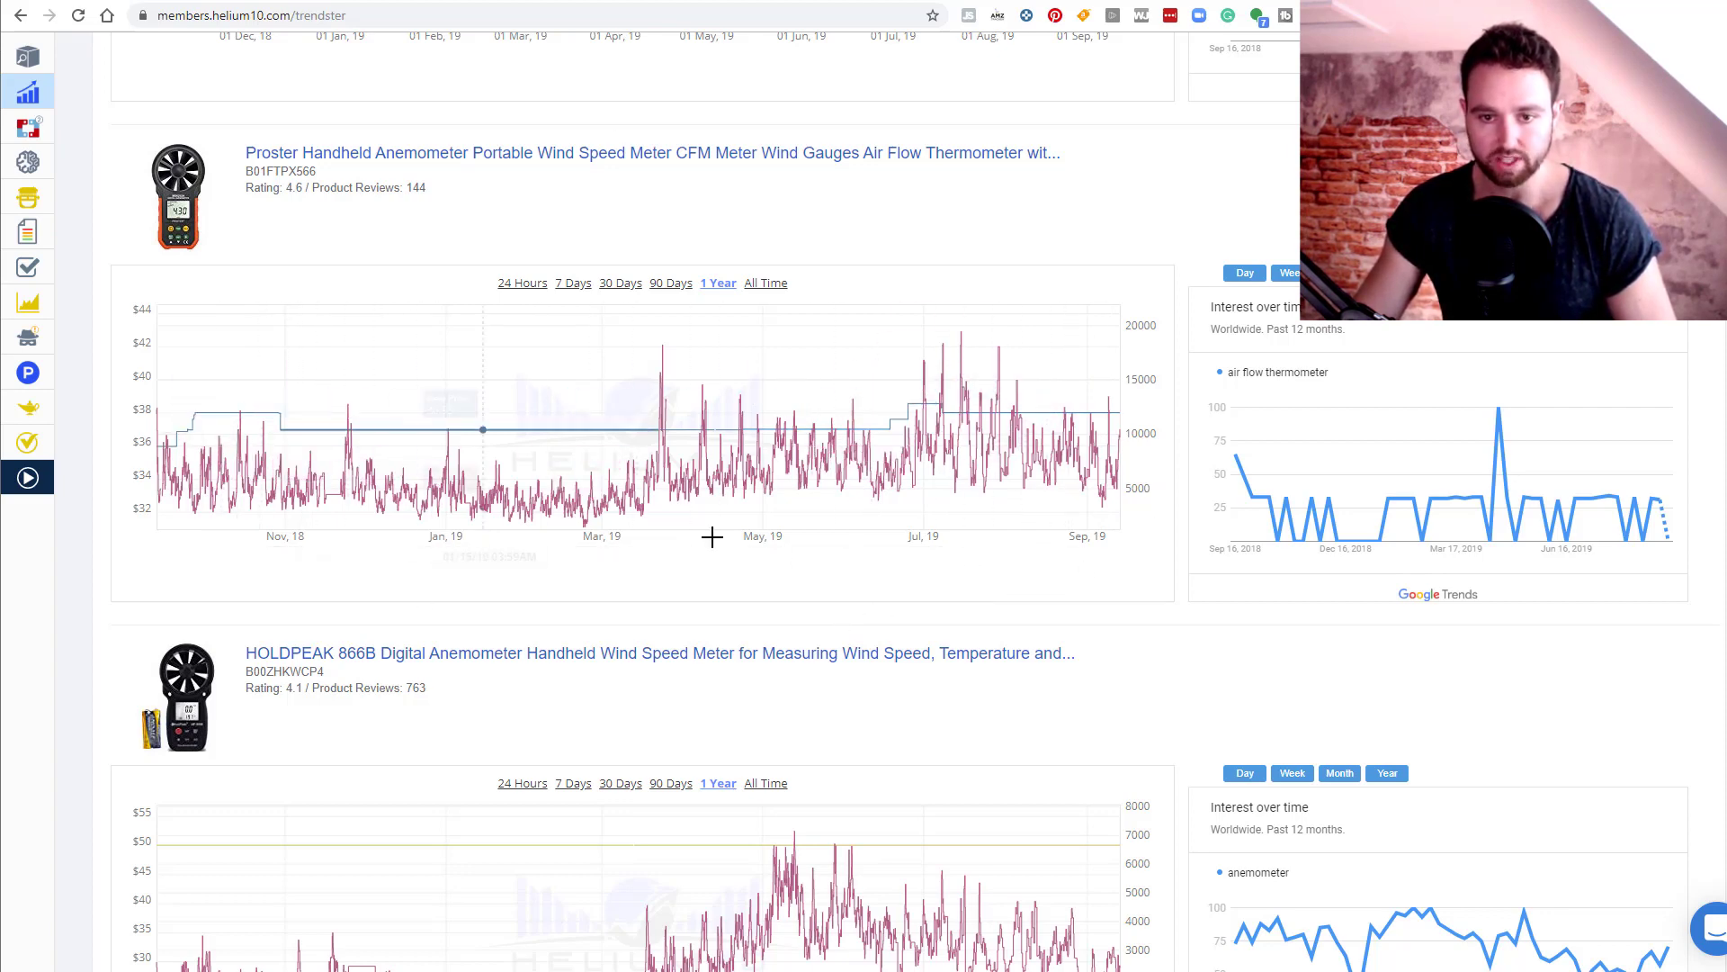
scroll(890, 451, up, 2)
scroll(706, 466, down, 2)
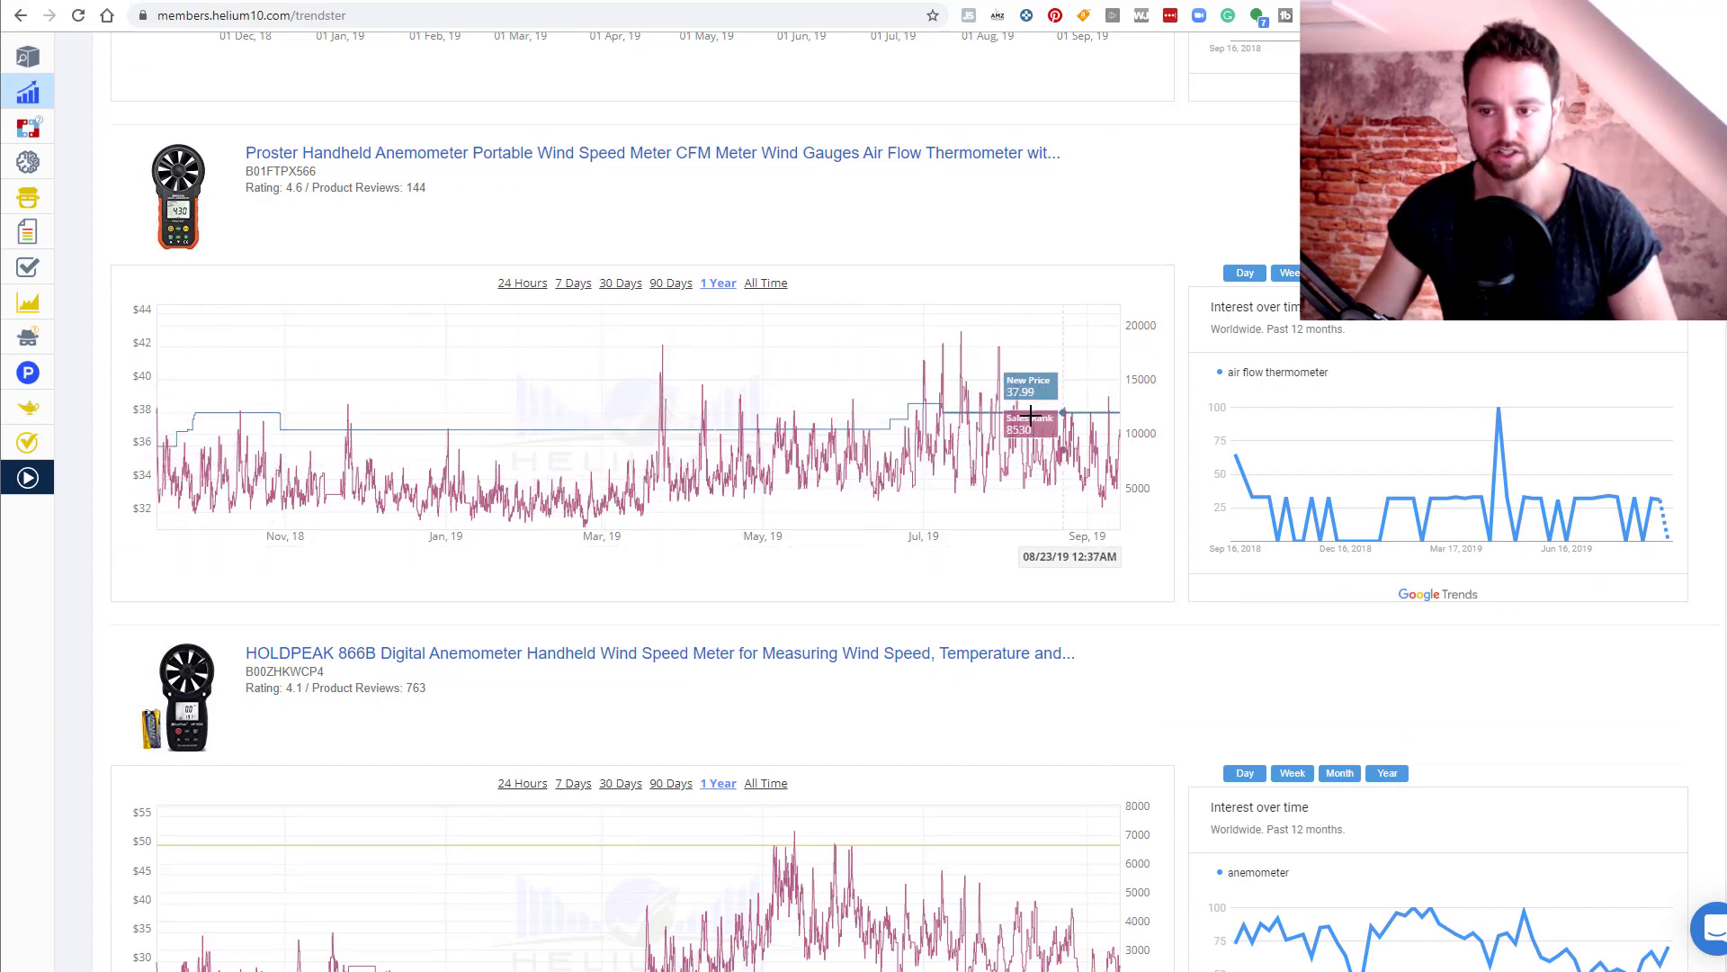
scroll(1016, 462, down, 3)
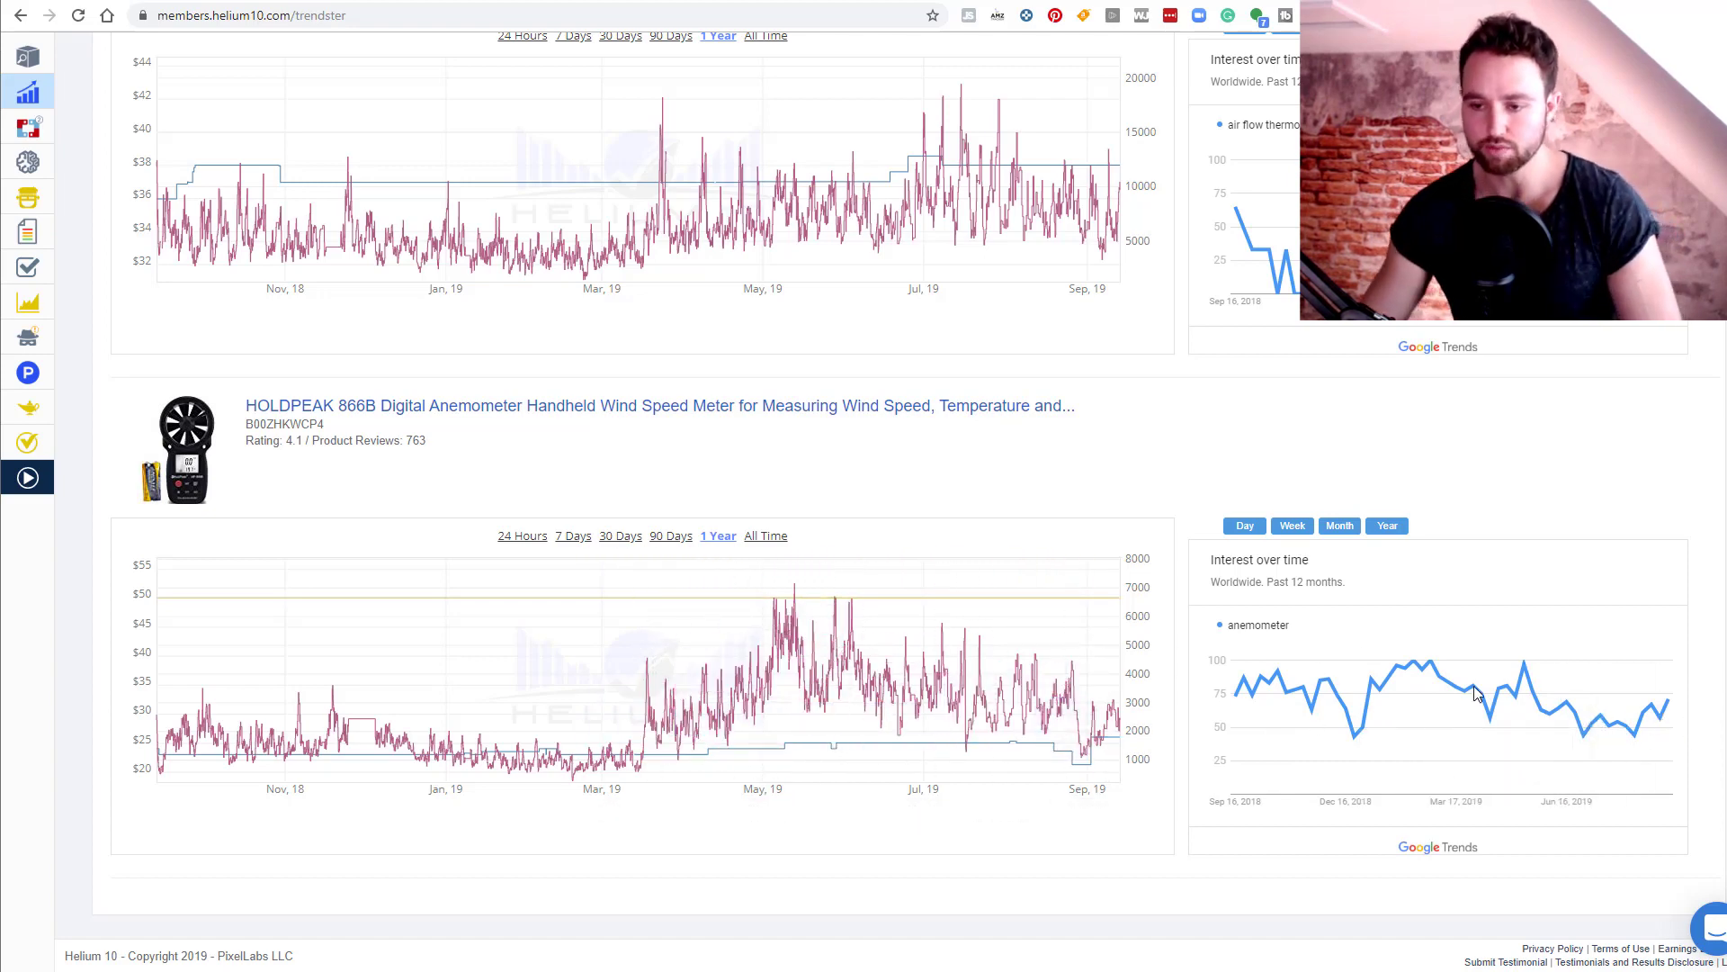
scroll(1206, 629, up, 15)
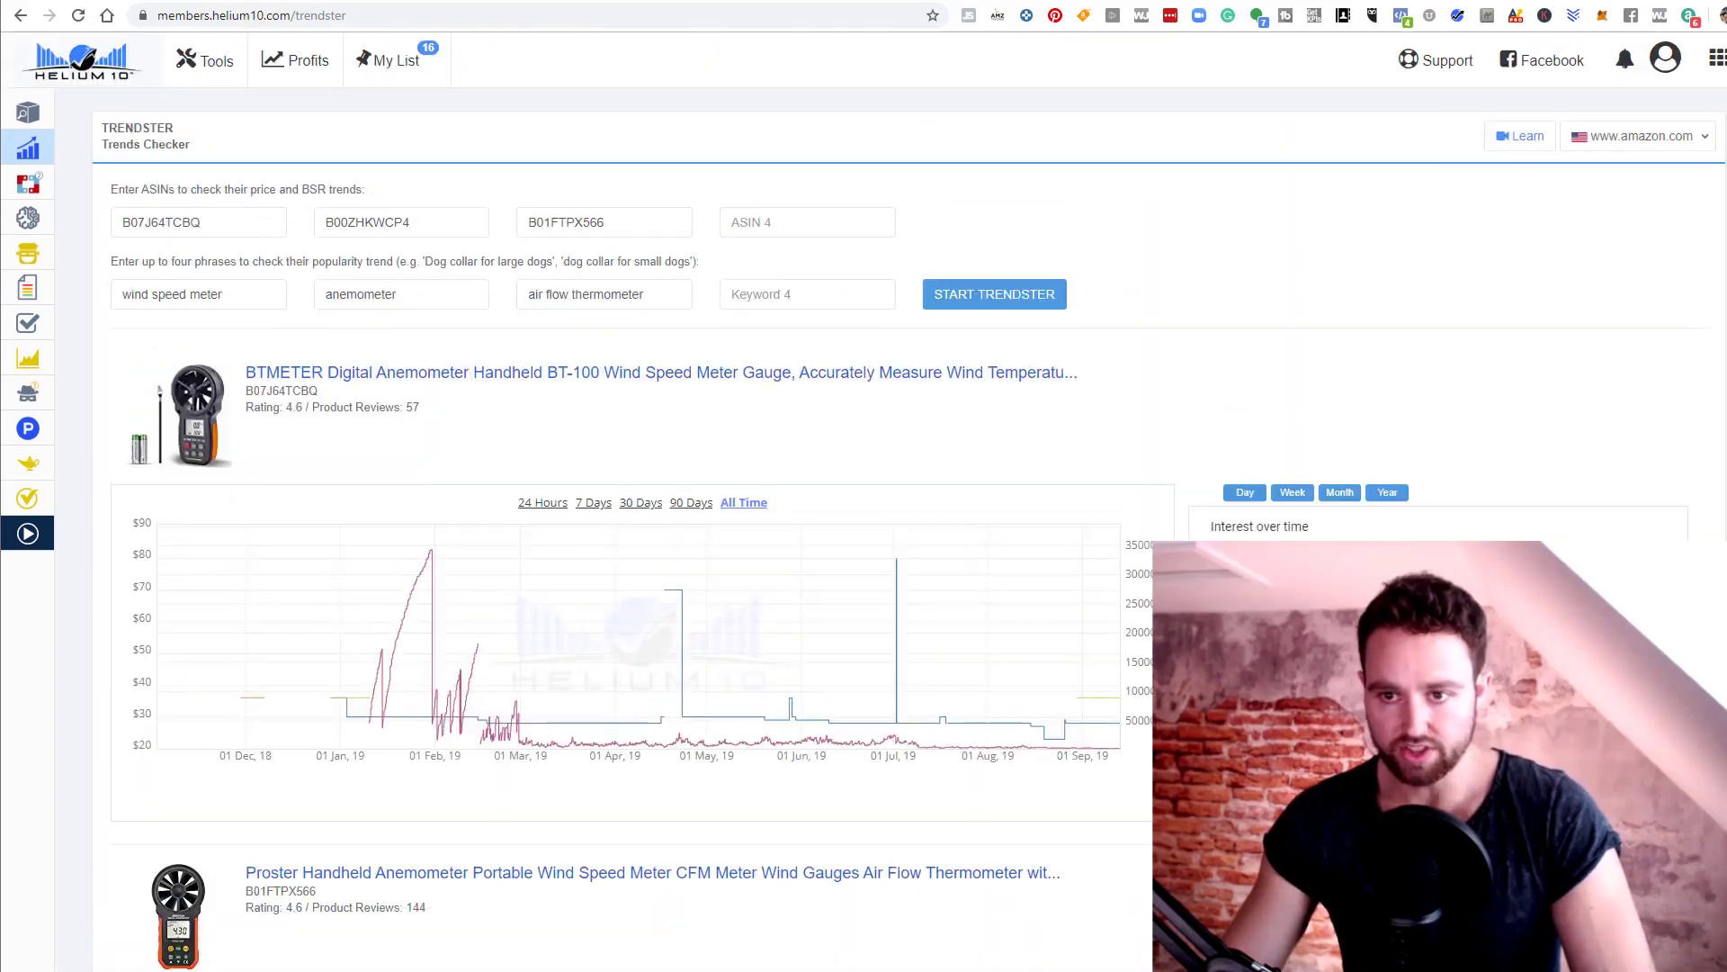